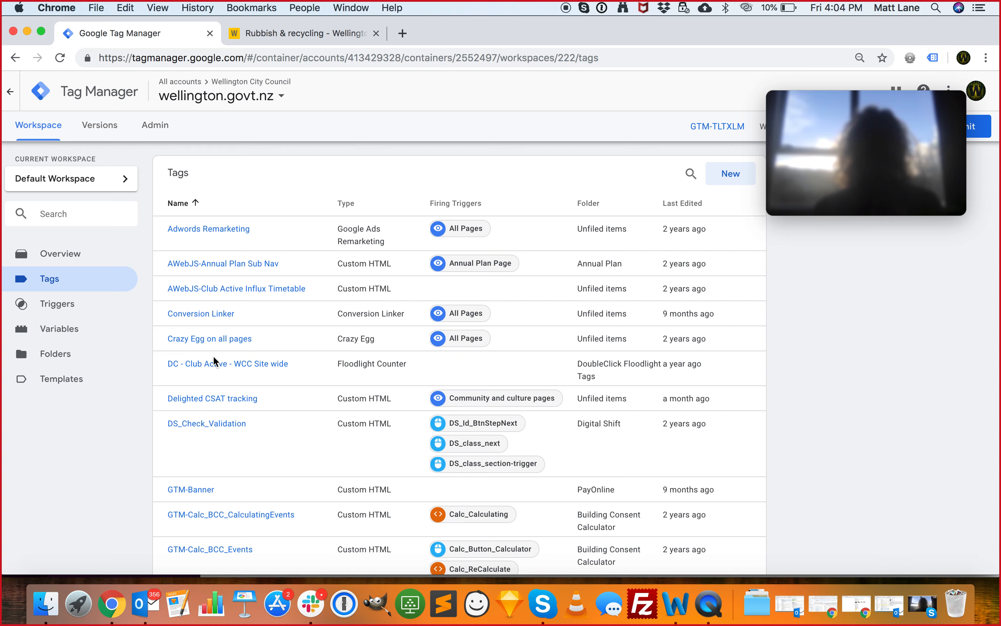
Open the Delighted CSAT tracking tag from the tags list and narrow the browser window so the tag's editing controls are accessible
{"action": "scroll", "coordinate": [214, 358], "scroll_direction": "down", "scroll_amount": 12}
{"action": "scroll", "coordinate": [213, 359], "scroll_direction": "up", "scroll_amount": 12}
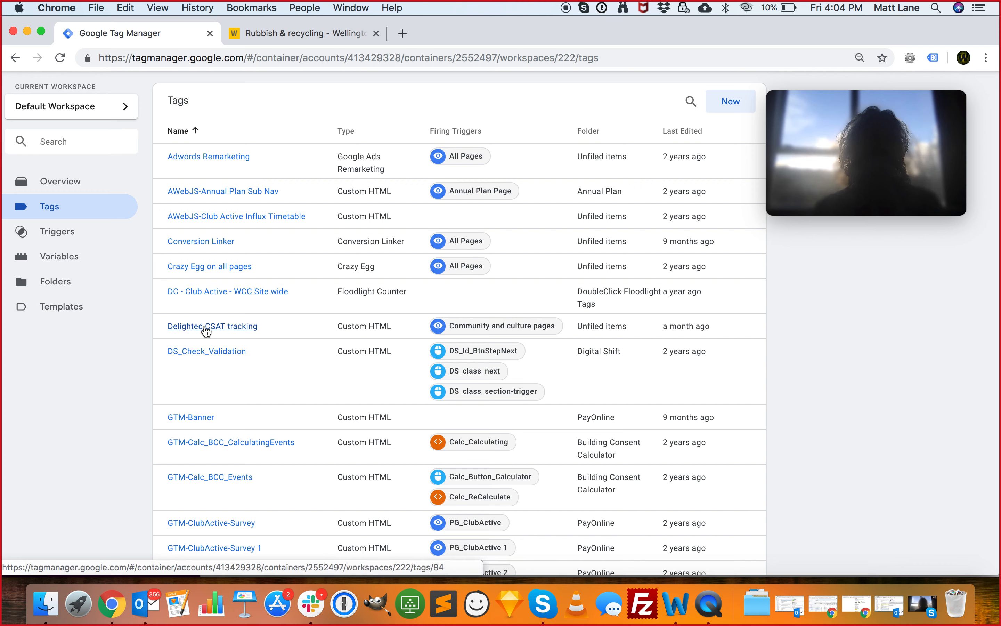
{"action": "left_click", "coordinate": [207, 327]}
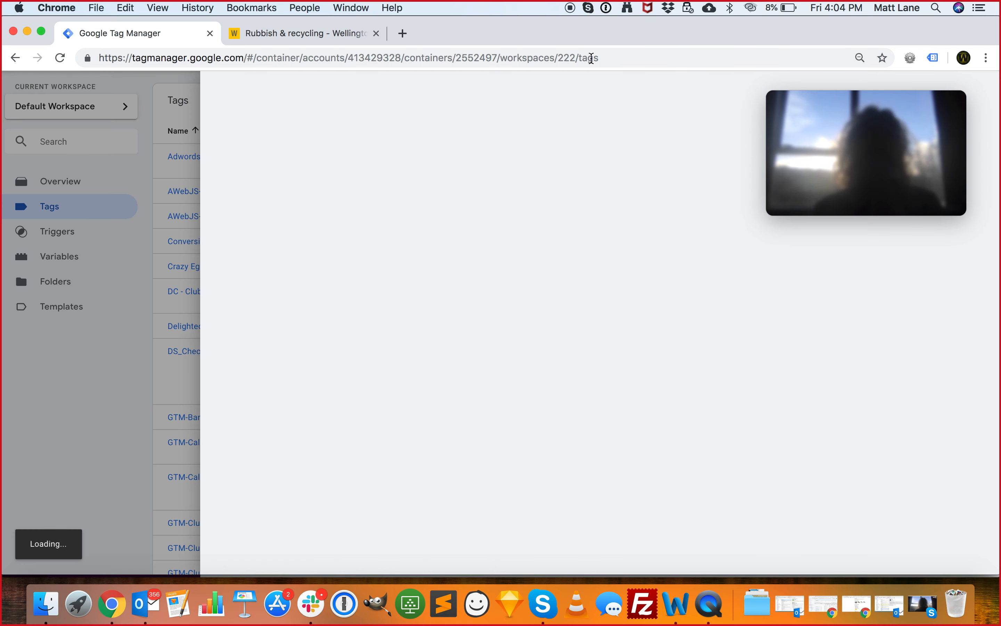
{"action": "left_click_drag", "start_coordinate": [998, 575], "coordinate": [826, 583]}
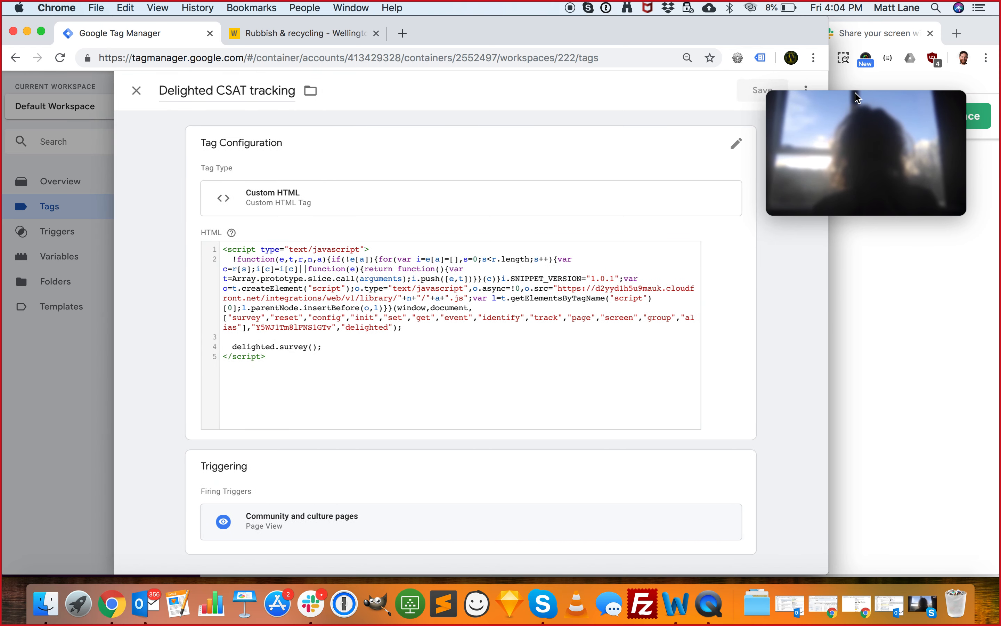
{"action": "left_click_drag", "start_coordinate": [855, 94], "coordinate": [893, 65]}
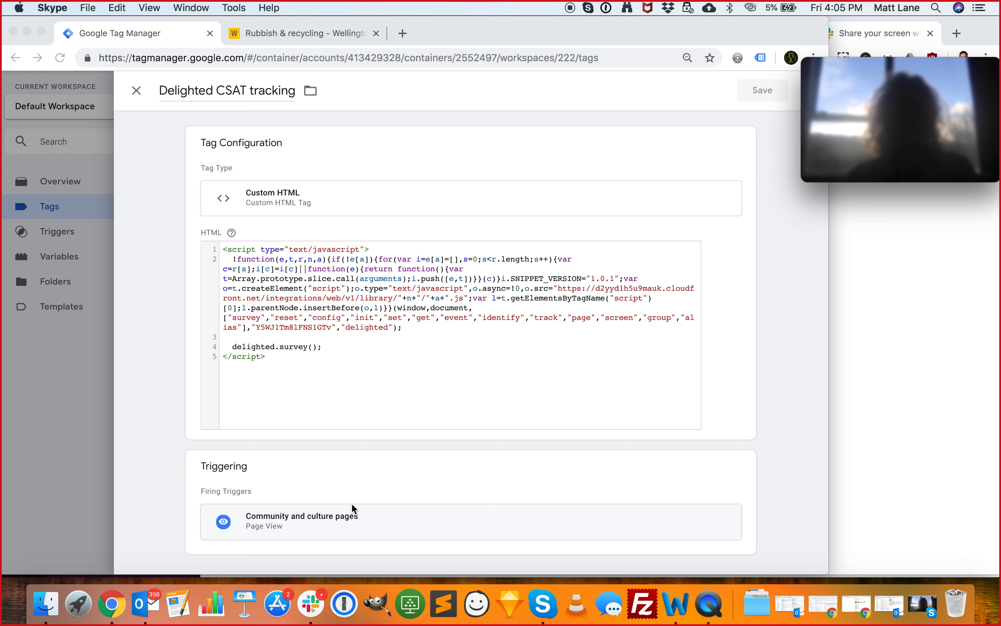
Remove the Community and culture pages firing trigger from the tag and start creating a new trigger
{"action": "left_click", "coordinate": [343, 491]}
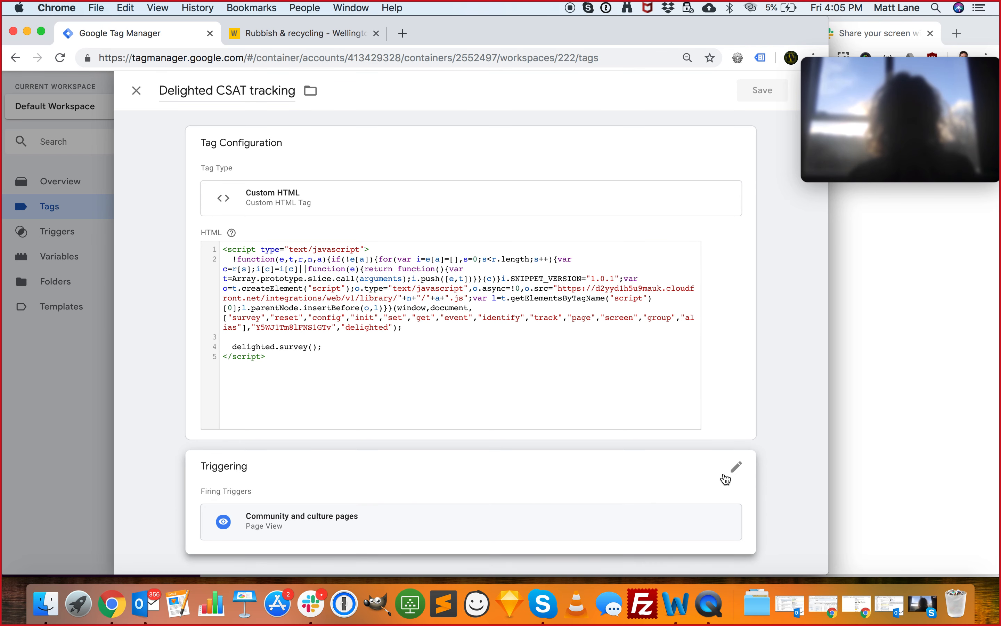
{"action": "left_click", "coordinate": [737, 470]}
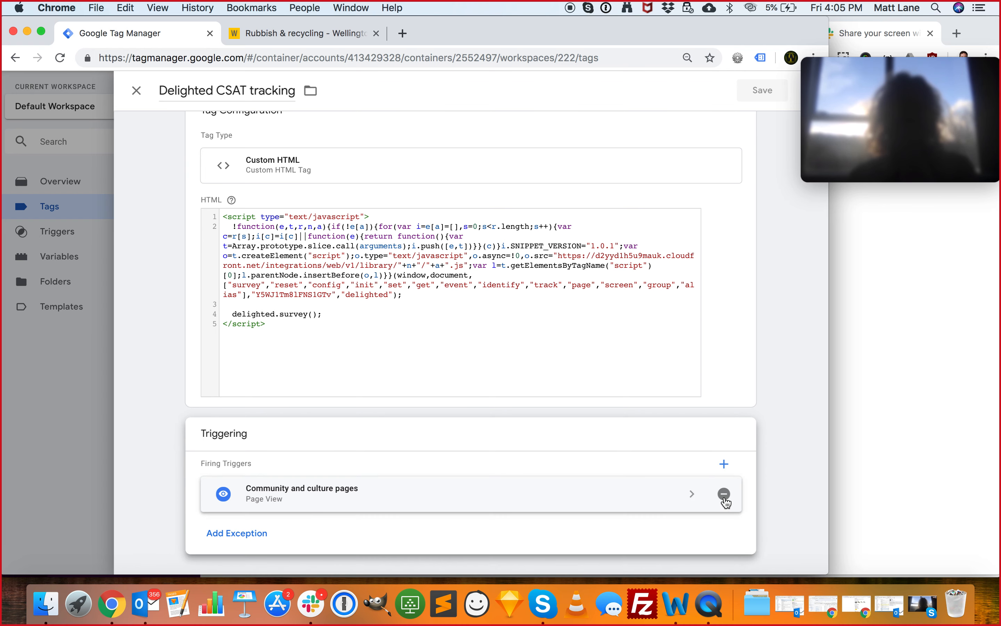
{"action": "left_click", "coordinate": [724, 495]}
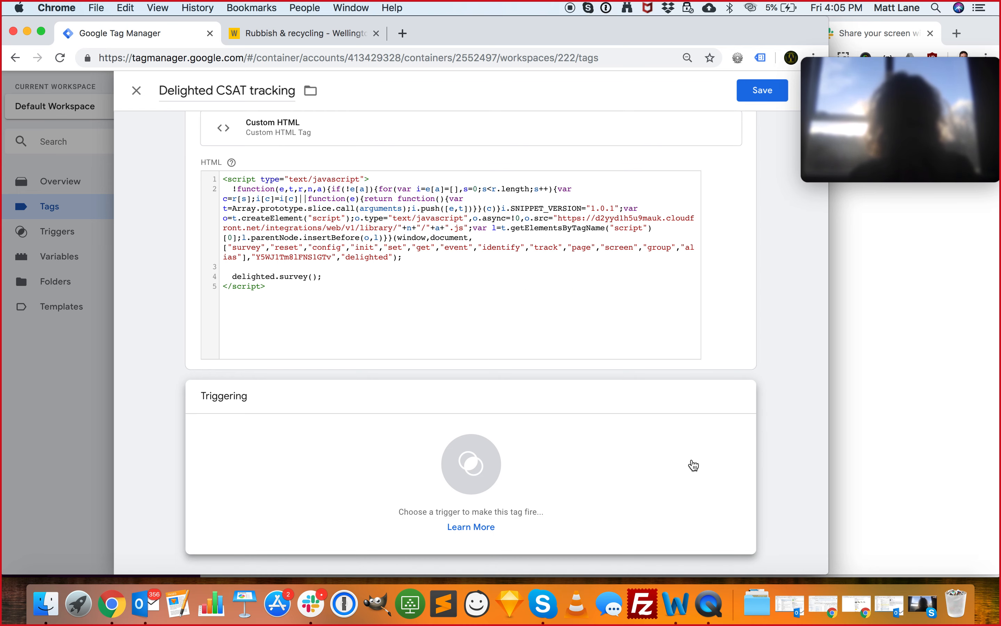
{"action": "left_click", "coordinate": [681, 467]}
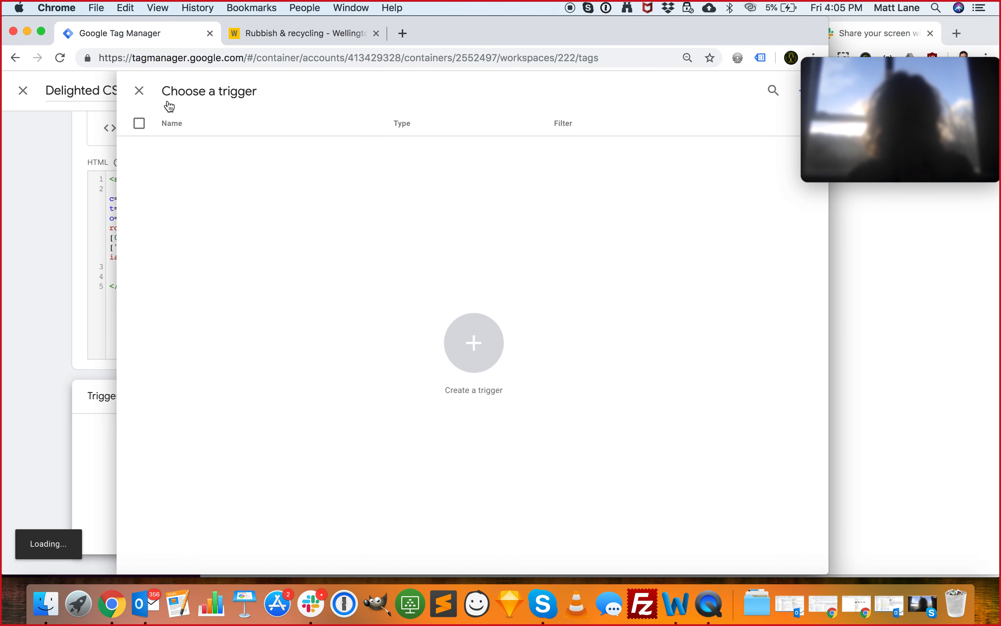
{"action": "left_click", "coordinate": [800, 96]}
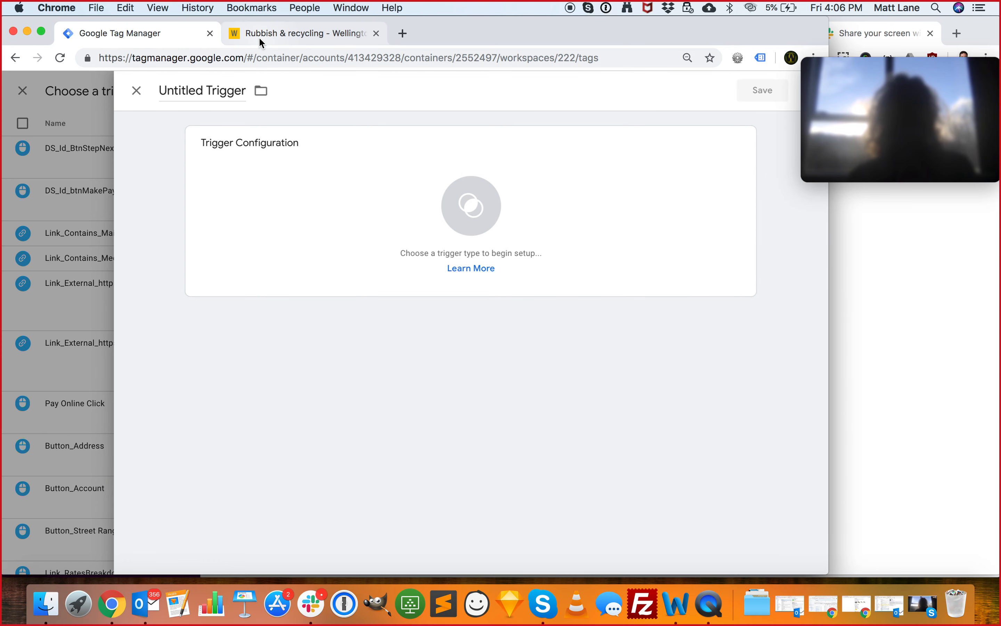
Name the new trigger "Rubbish and Recycling pages"
{"action": "left_click", "coordinate": [214, 96]}
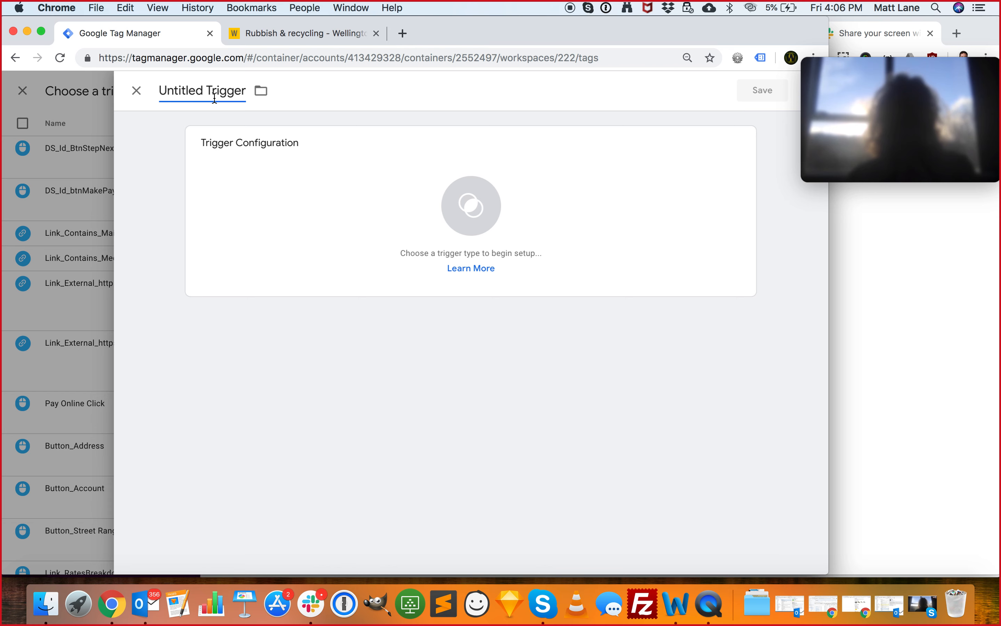
{"action": "triple_click", "coordinate": [214, 98]}
{"action": "type", "text": "Rub"}
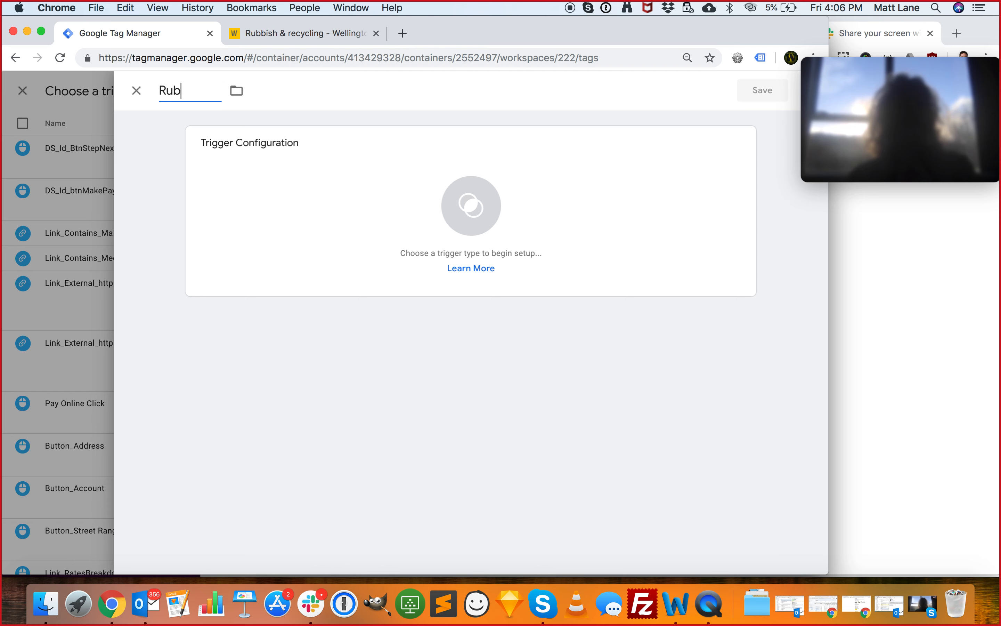
{"action": "type", "text": "bish and Recycling pages"}
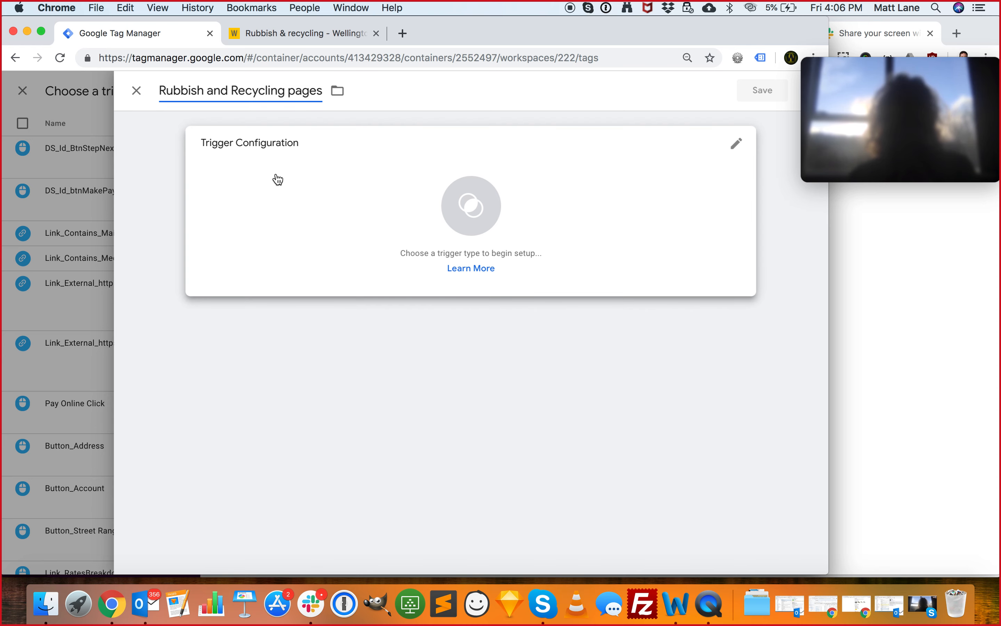
Check the section name in the Rubbish & recycling page's address and rename the trigger "Environment and Waste pages"
{"action": "left_click", "coordinate": [276, 37]}
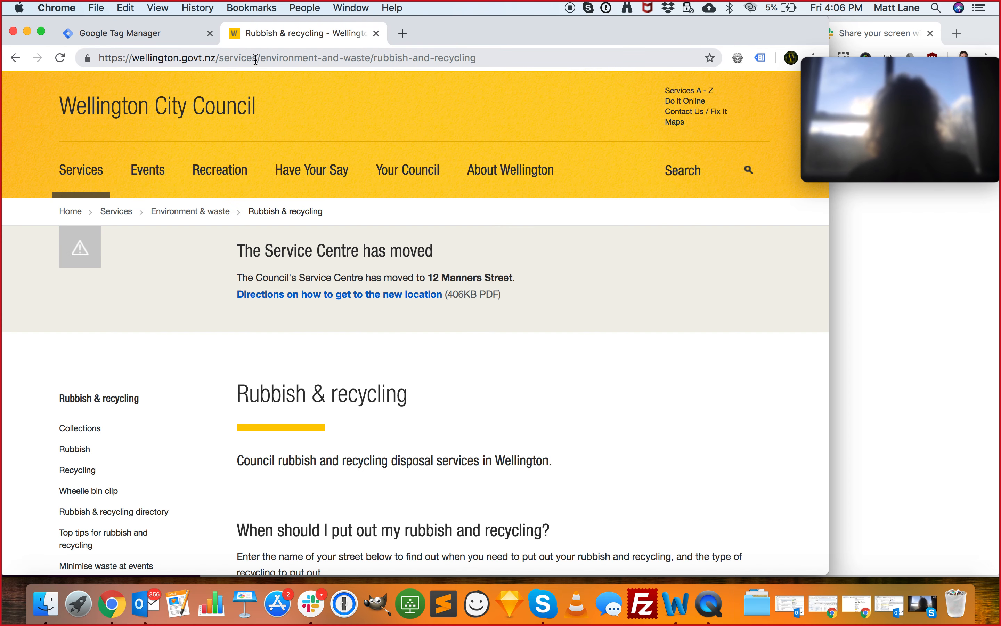
{"action": "left_click", "coordinate": [167, 43]}
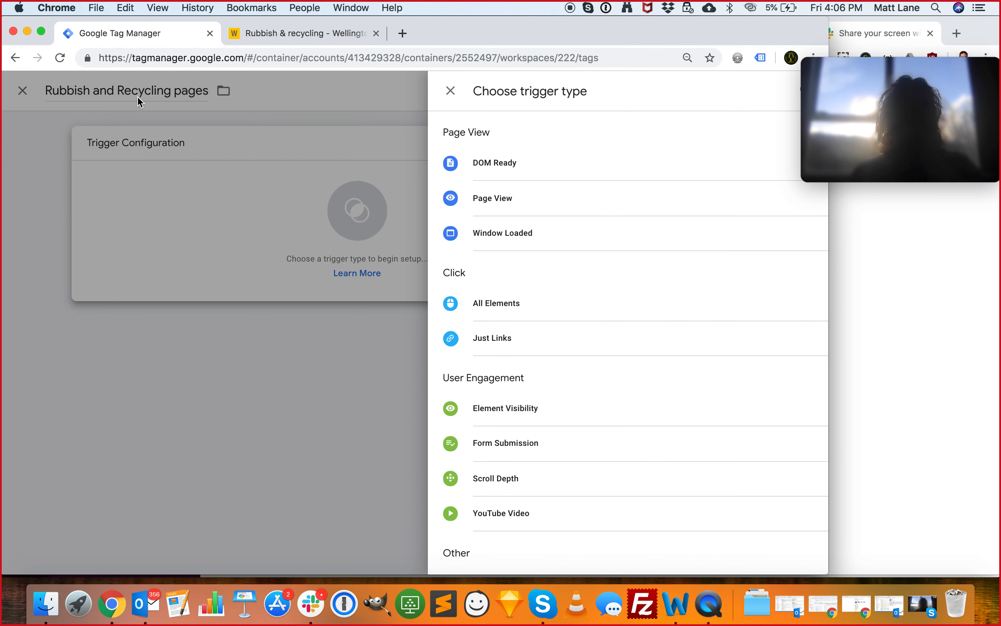
{"action": "left_click", "coordinate": [134, 97]}
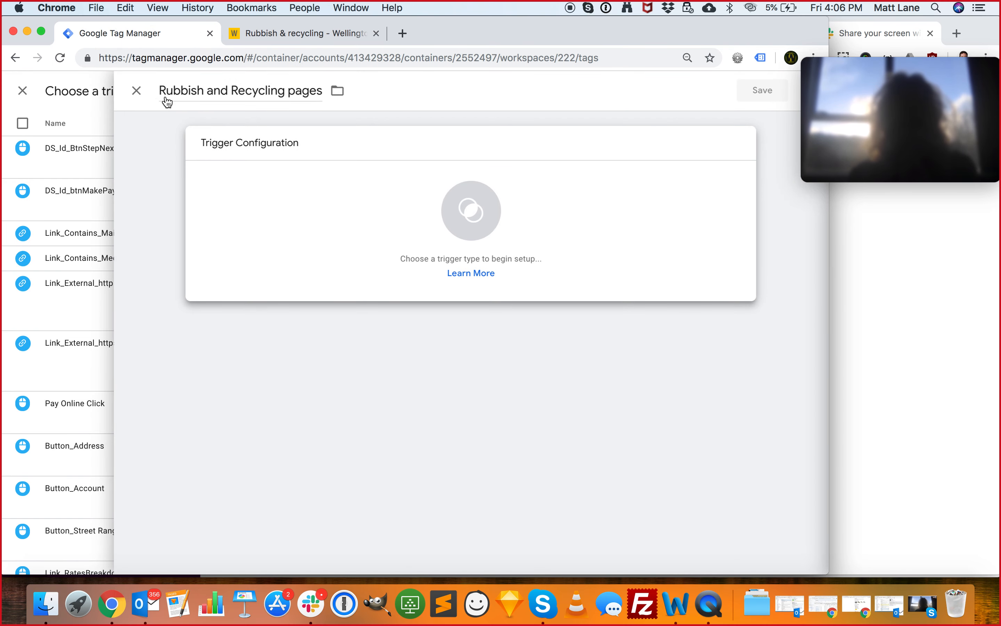
{"action": "left_click_drag", "start_coordinate": [160, 90], "coordinate": [285, 93]}
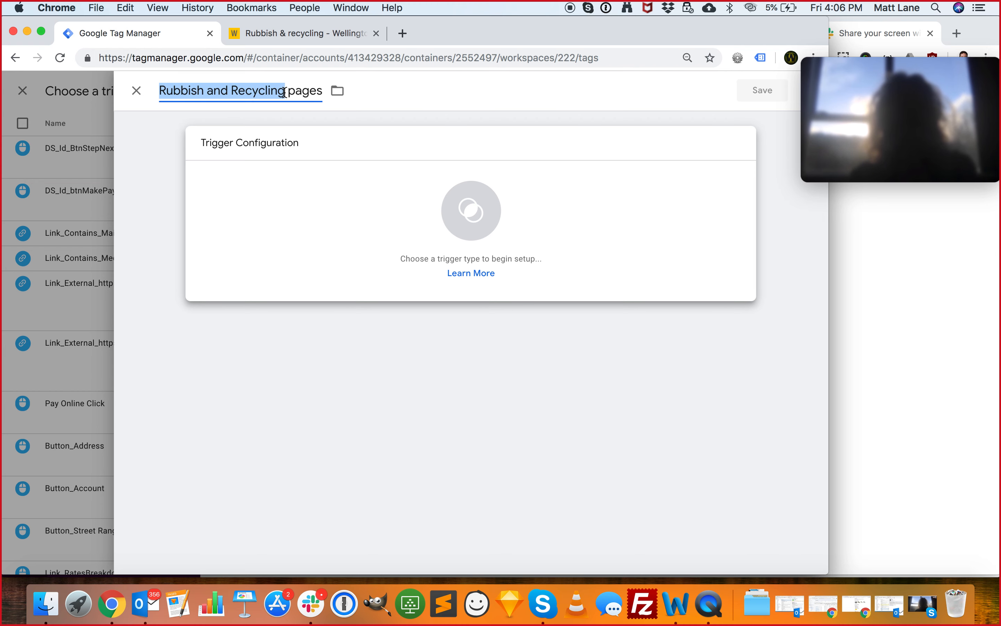
{"action": "type", "text": "Environ"}
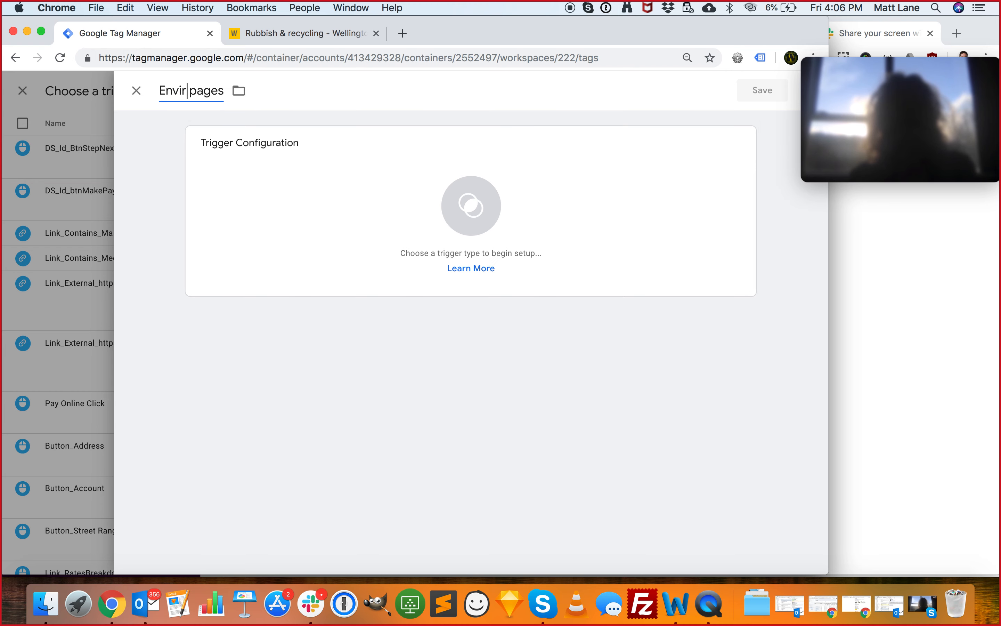
{"action": "type", "text": "ment "}
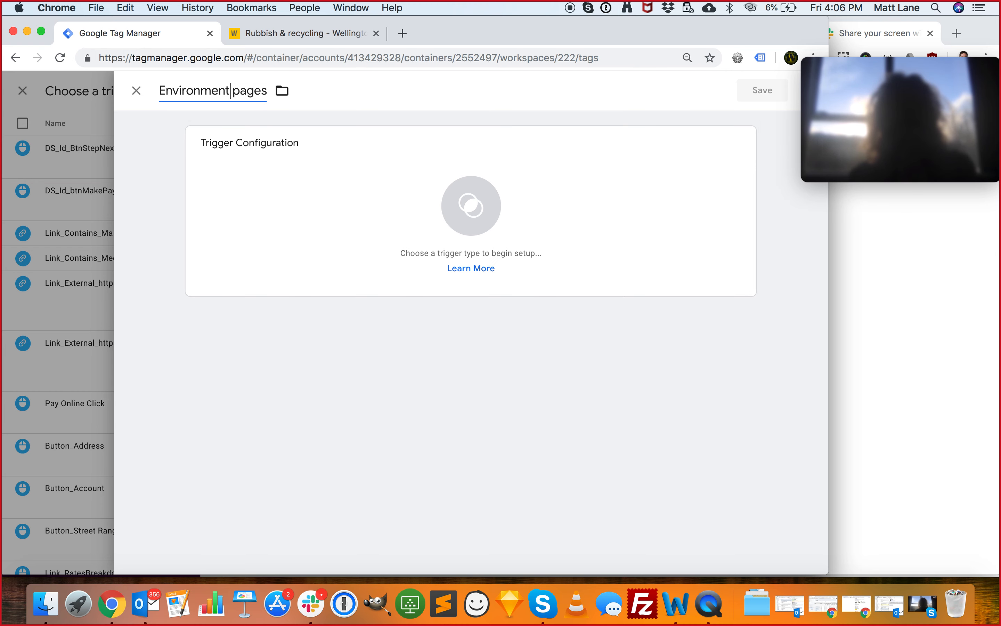
{"action": "type", "text": "and Was"}
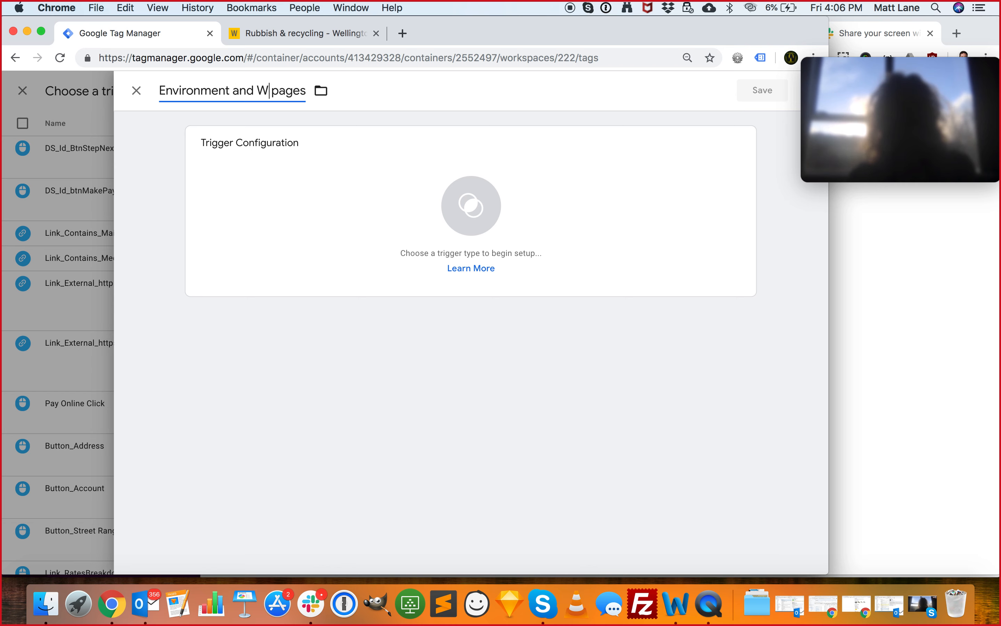
{"action": "type", "text": "te"}
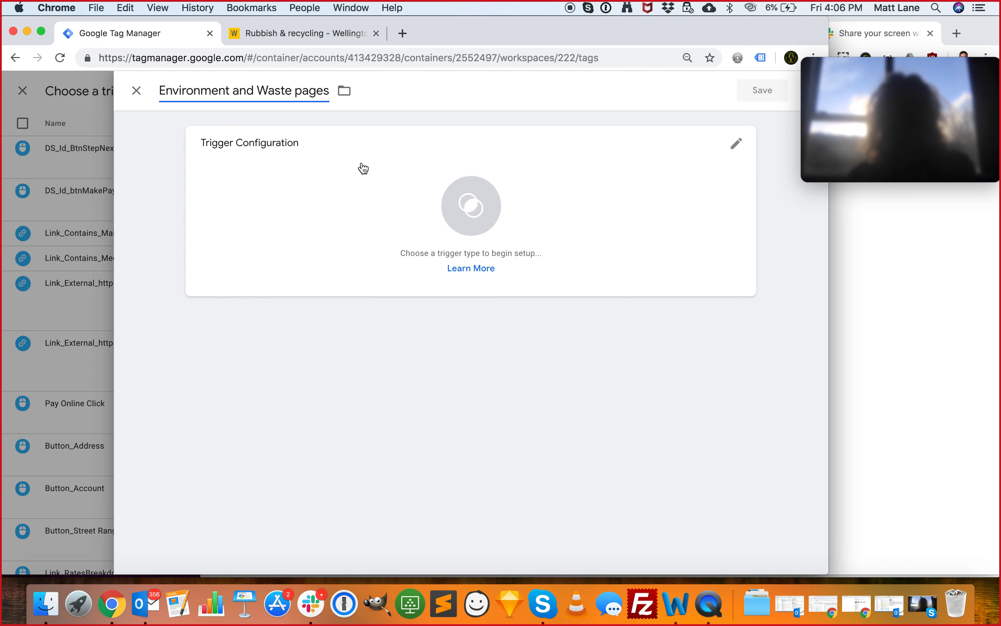
Set the trigger type to Page View and make it fire on Some Page Views only
{"action": "left_click", "coordinate": [364, 167]}
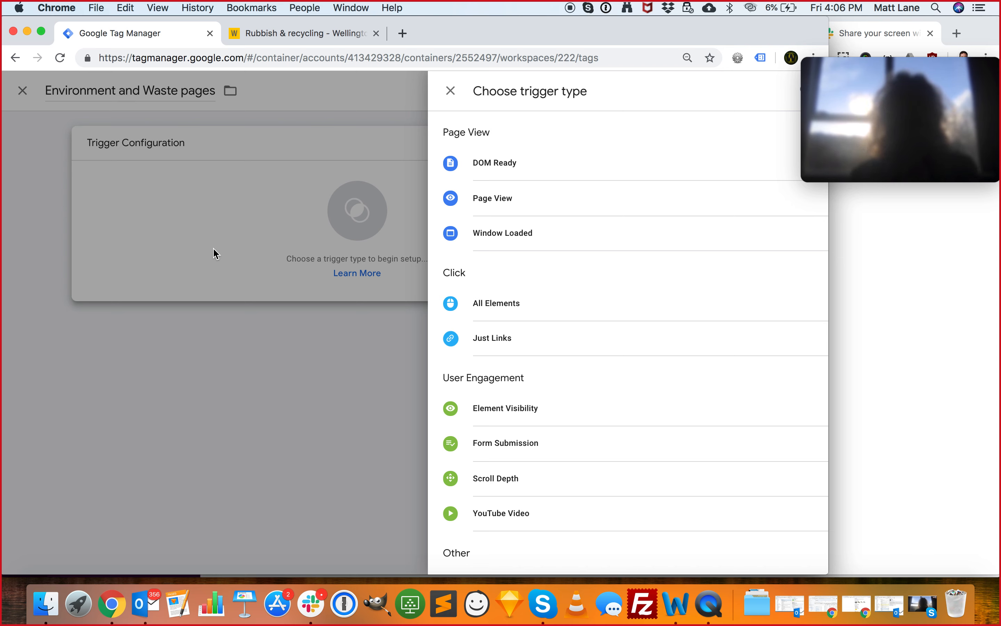
{"action": "left_click", "coordinate": [271, 34]}
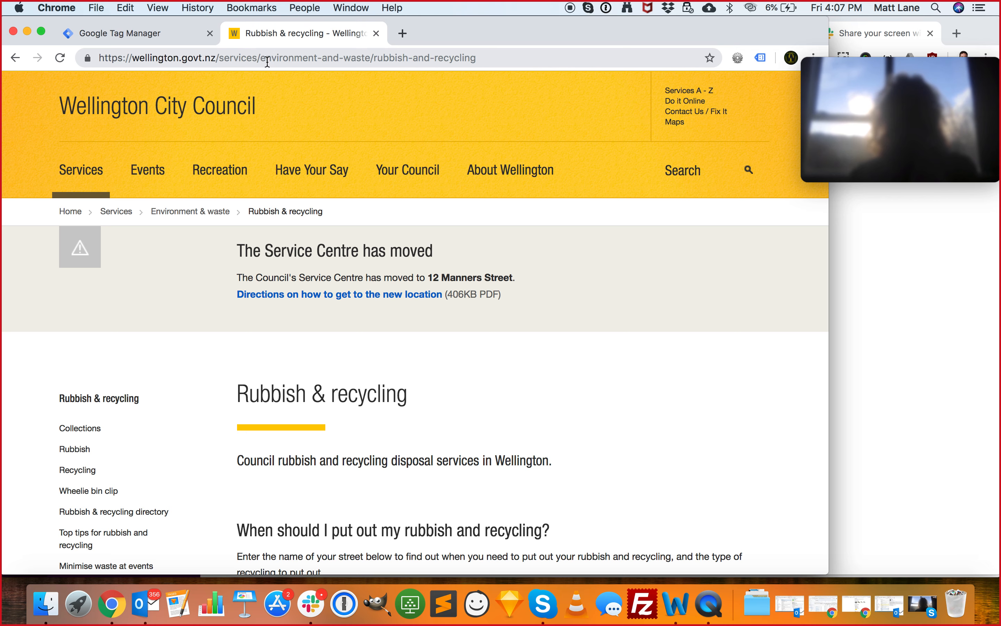
{"action": "left_click", "coordinate": [178, 42]}
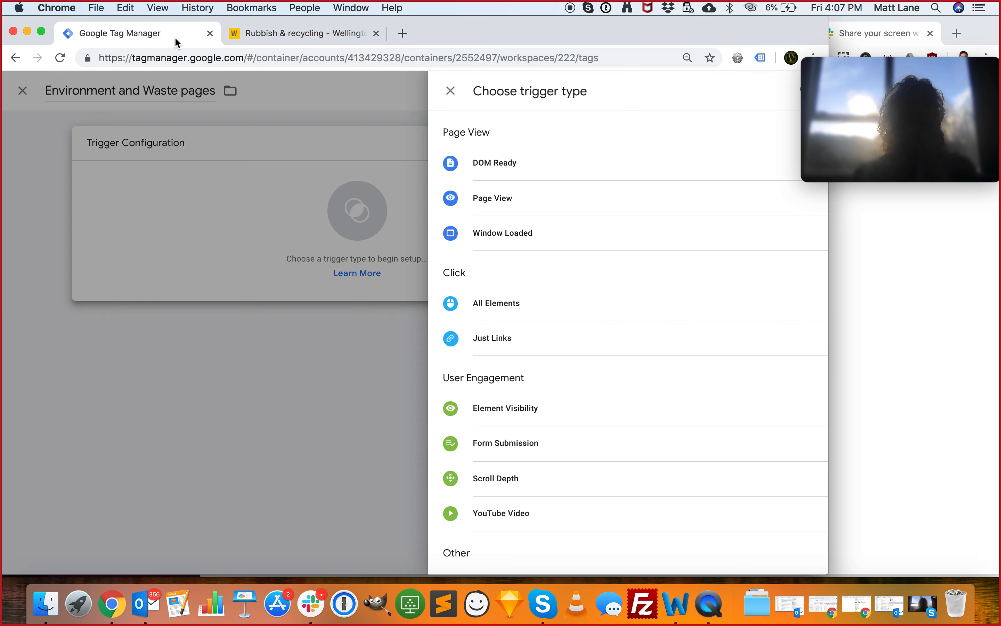
{"action": "left_click", "coordinate": [498, 205]}
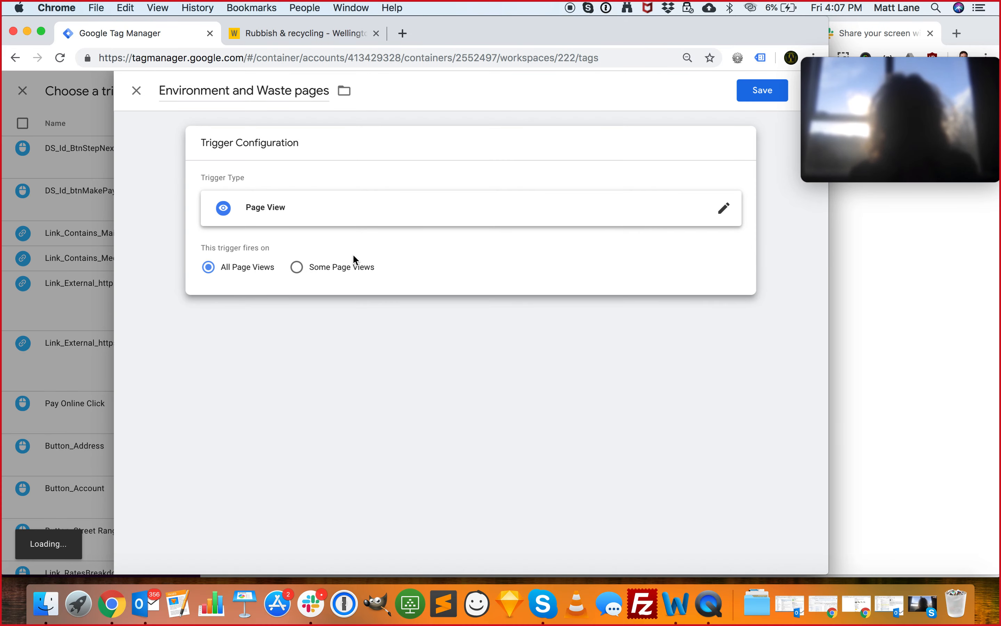
{"action": "left_click", "coordinate": [297, 267]}
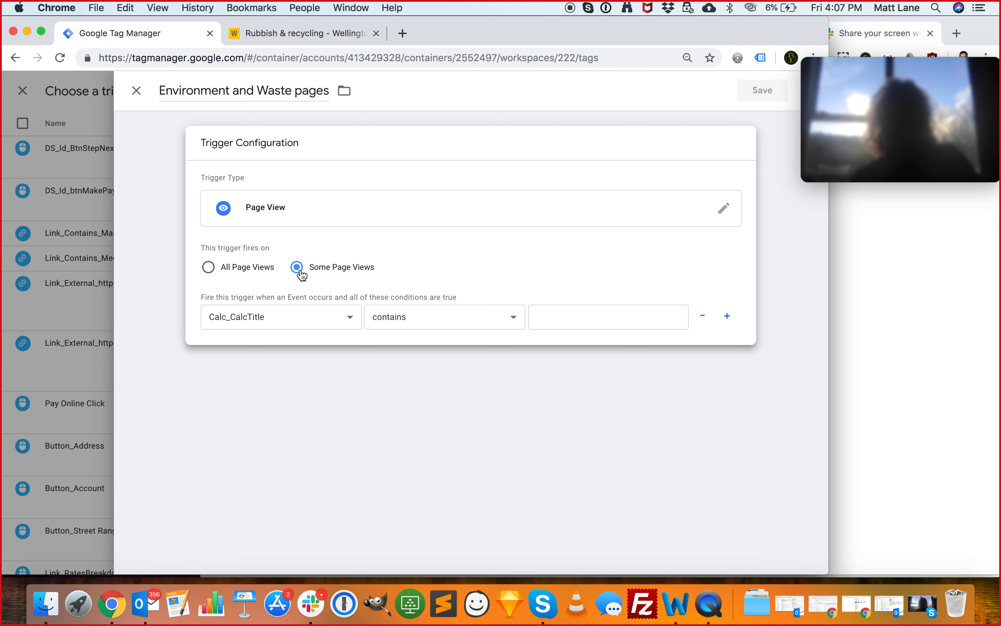
Choose Page URL as the variable for the trigger's firing condition
{"action": "left_click", "coordinate": [306, 315]}
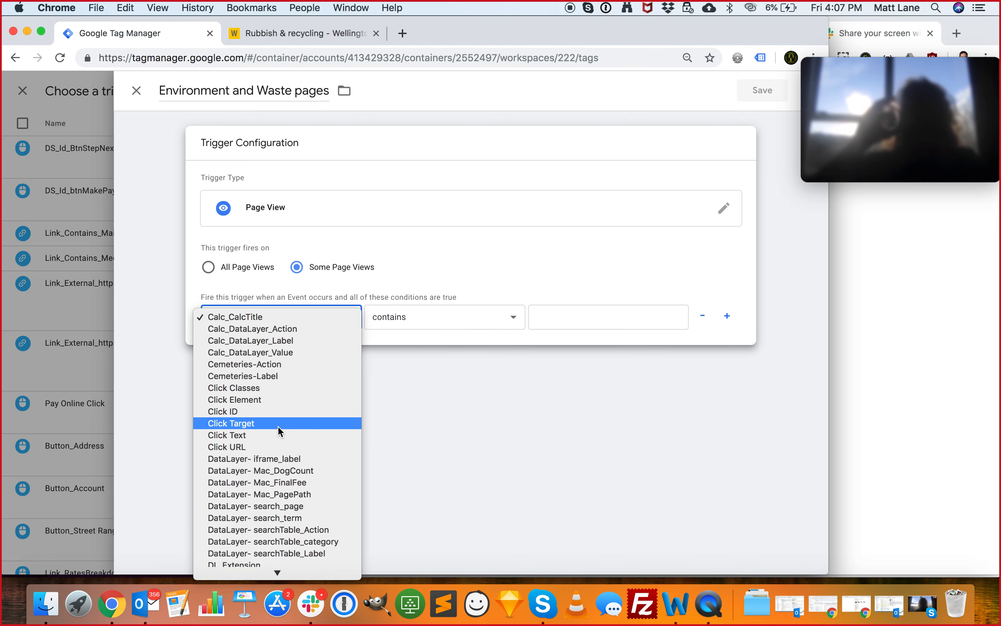
{"action": "scroll", "coordinate": [273, 438], "scroll_direction": "down", "scroll_amount": 5}
{"action": "scroll", "coordinate": [273, 441], "scroll_direction": "down", "scroll_amount": 5}
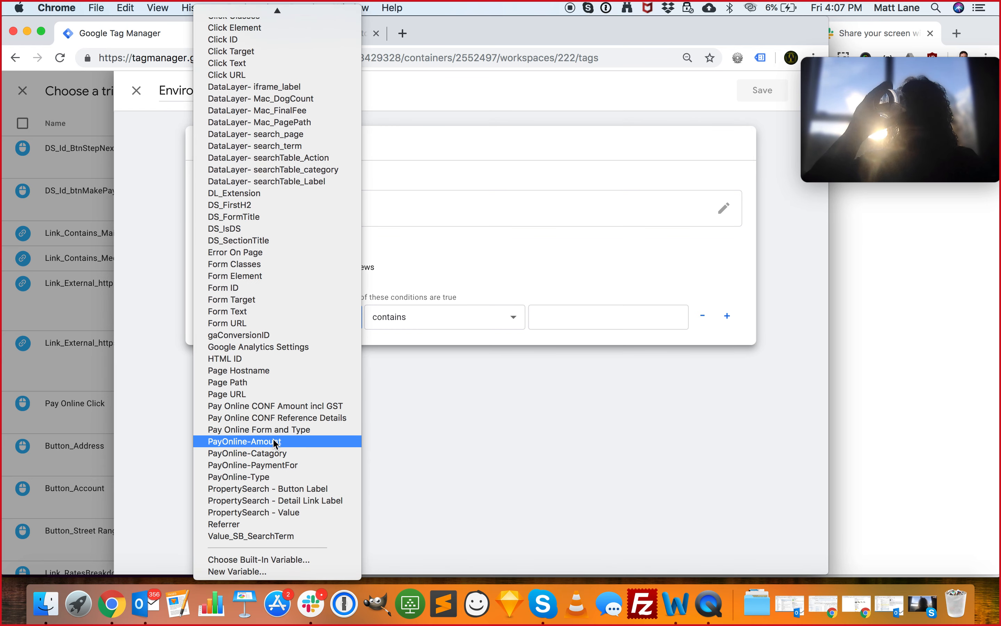
{"action": "left_click", "coordinate": [257, 395]}
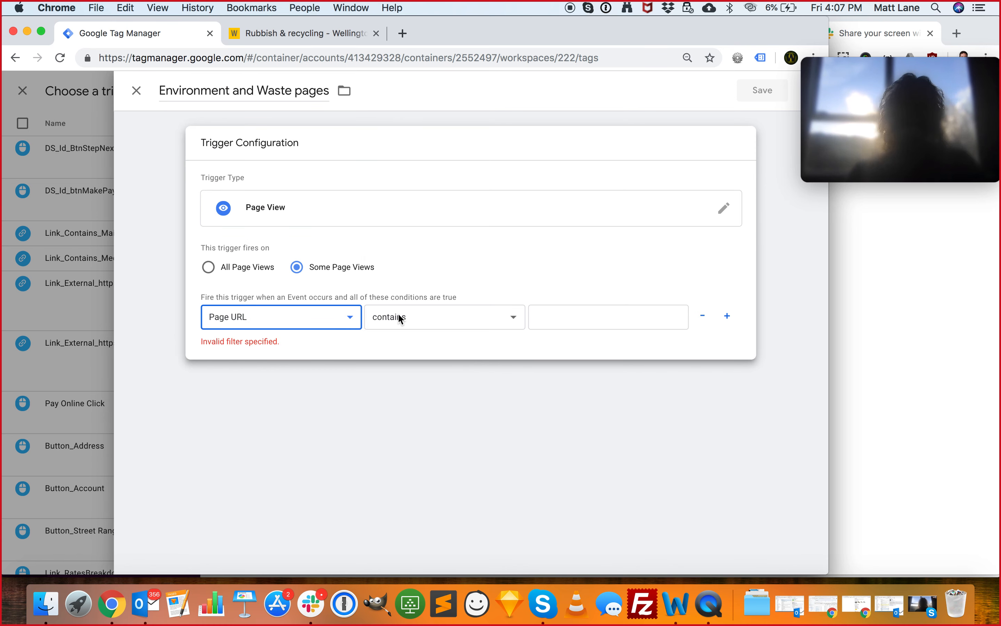
Copy the path "services/environment-and-waste" from the address of the council's Rubbish & recycling page
{"action": "left_click", "coordinate": [290, 40]}
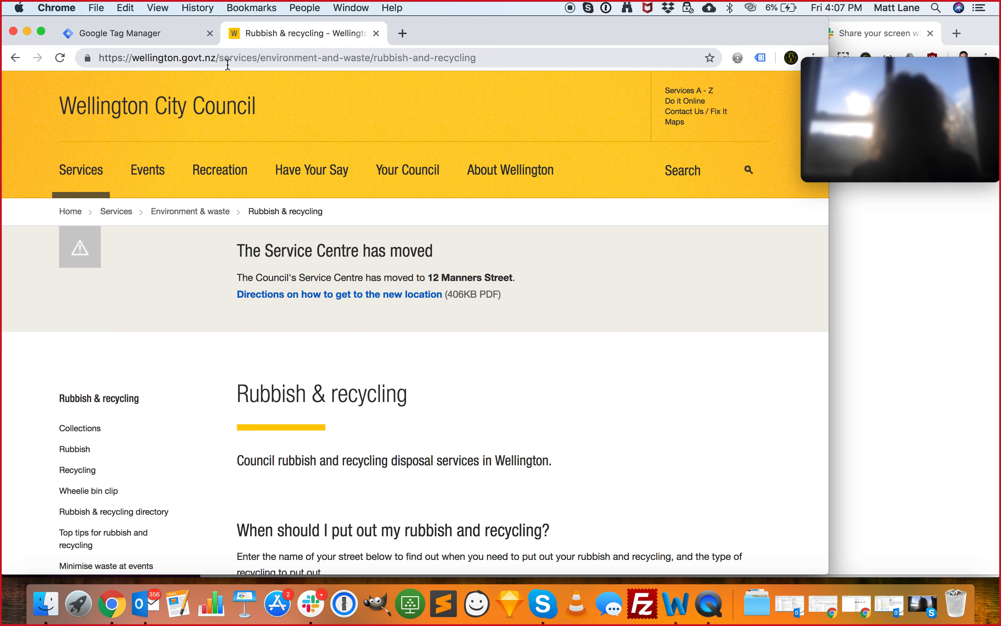
{"action": "left_click_drag", "start_coordinate": [219, 60], "coordinate": [370, 53]}
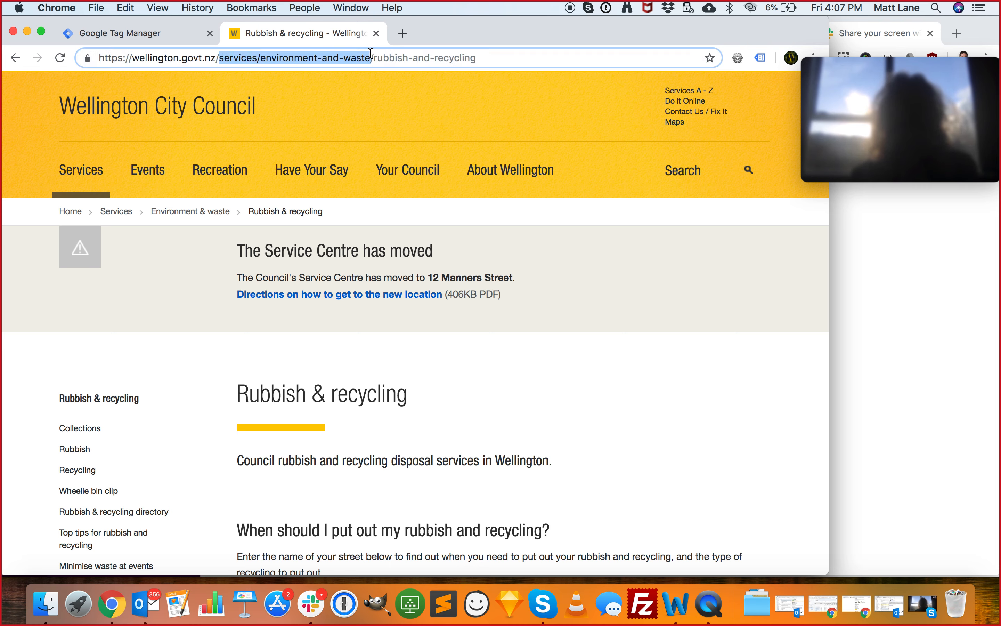
{"action": "key", "text": "super+c"}
Remove the rubbish-and-recycling part from the address to view the Environment & waste parent page, and go back to the previous page
{"action": "left_click_drag", "start_coordinate": [370, 58], "coordinate": [507, 82]}
{"action": "key", "text": "BackSpace"}
{"action": "key", "text": "Return"}
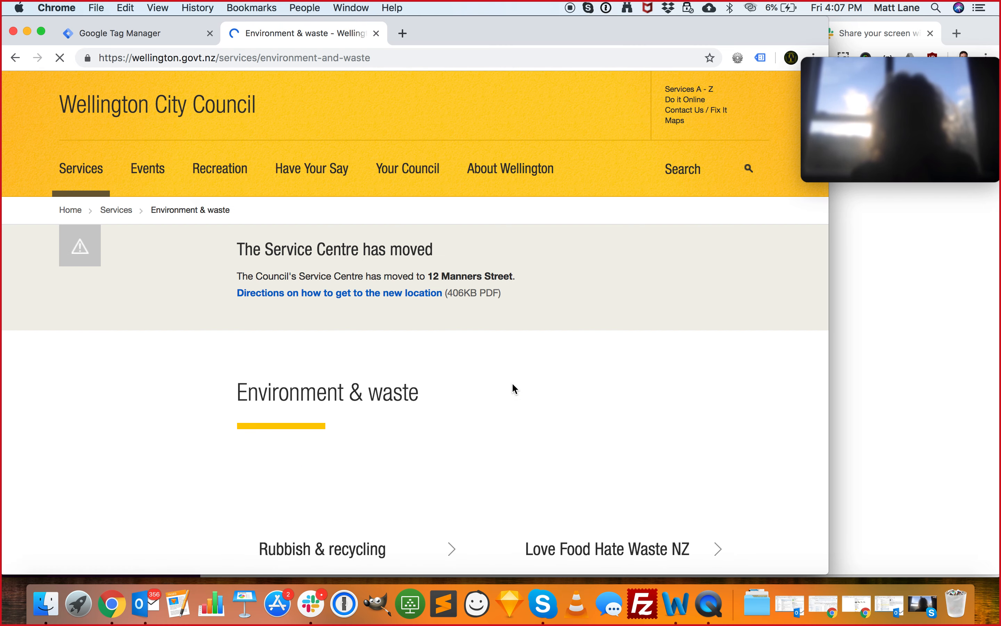
{"action": "scroll", "coordinate": [512, 384], "scroll_direction": "down", "scroll_amount": 6}
{"action": "scroll", "coordinate": [512, 384], "scroll_direction": "up", "scroll_amount": 7}
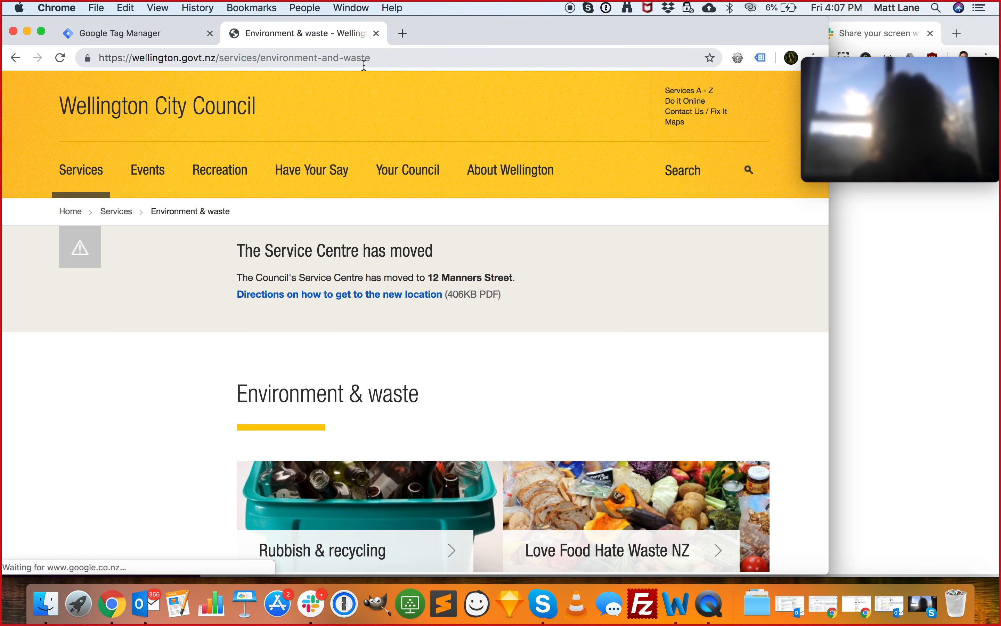
{"action": "left_click", "coordinate": [15, 58]}
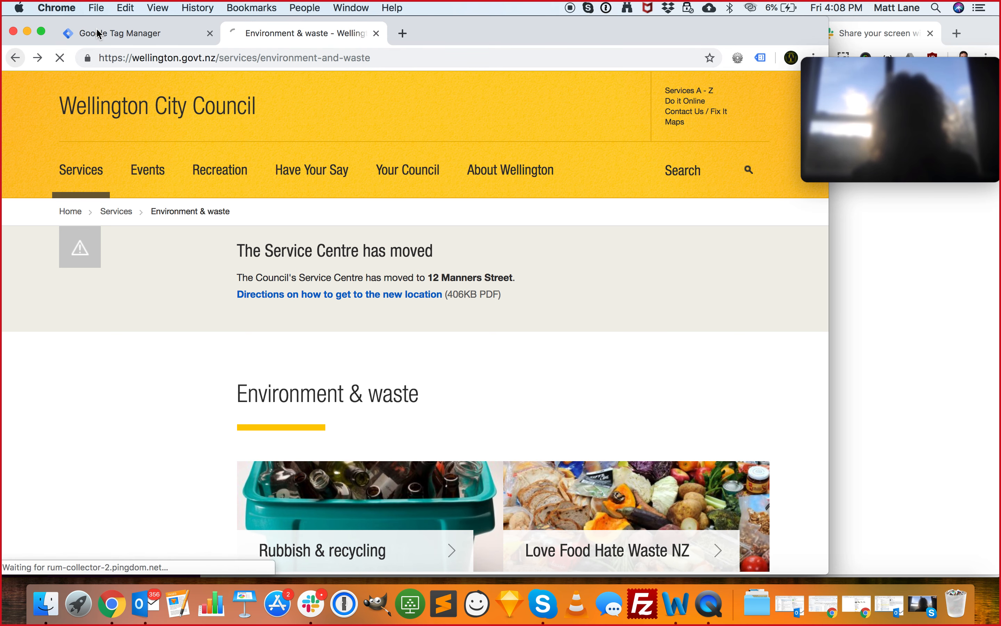
In Google Tag Manager, set the Page URL contains condition to services/environment-and-waste and save the Environment and Waste pages trigger
{"action": "left_click", "coordinate": [124, 40]}
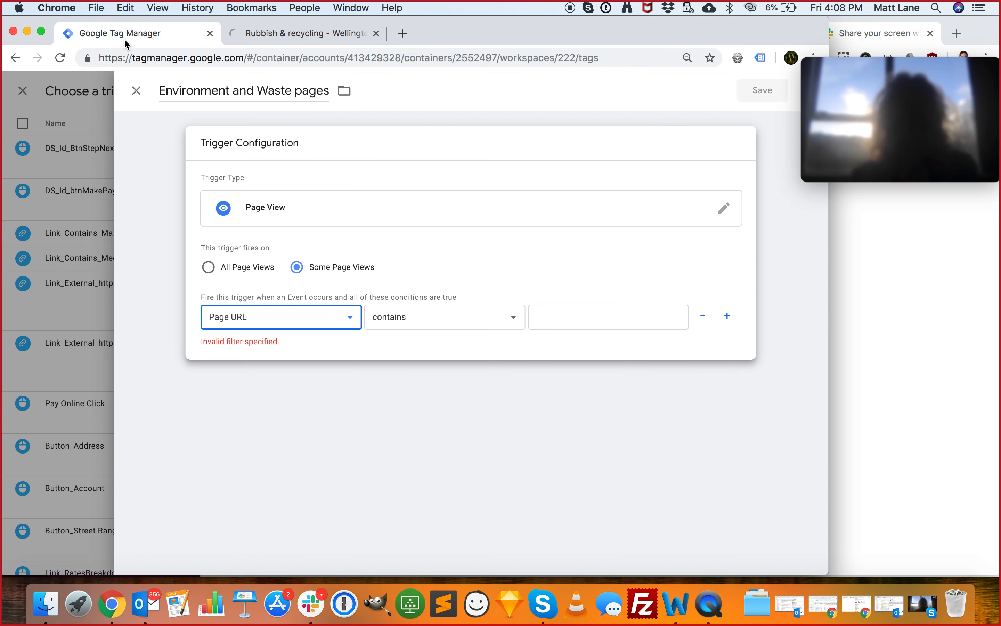
{"action": "left_click", "coordinate": [559, 319]}
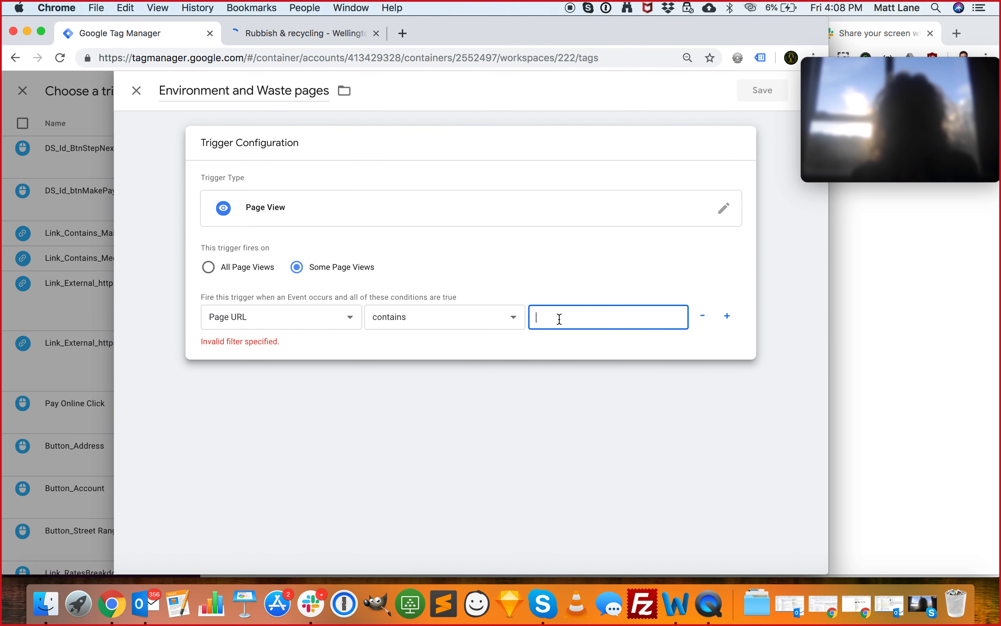
{"action": "key", "text": "super+v"}
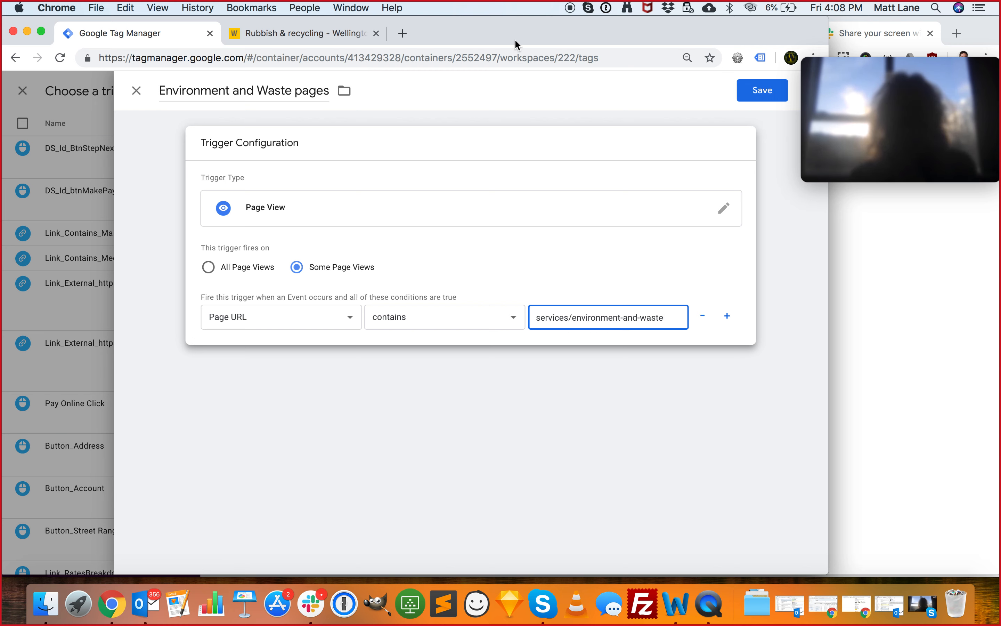
{"action": "left_click", "coordinate": [763, 91]}
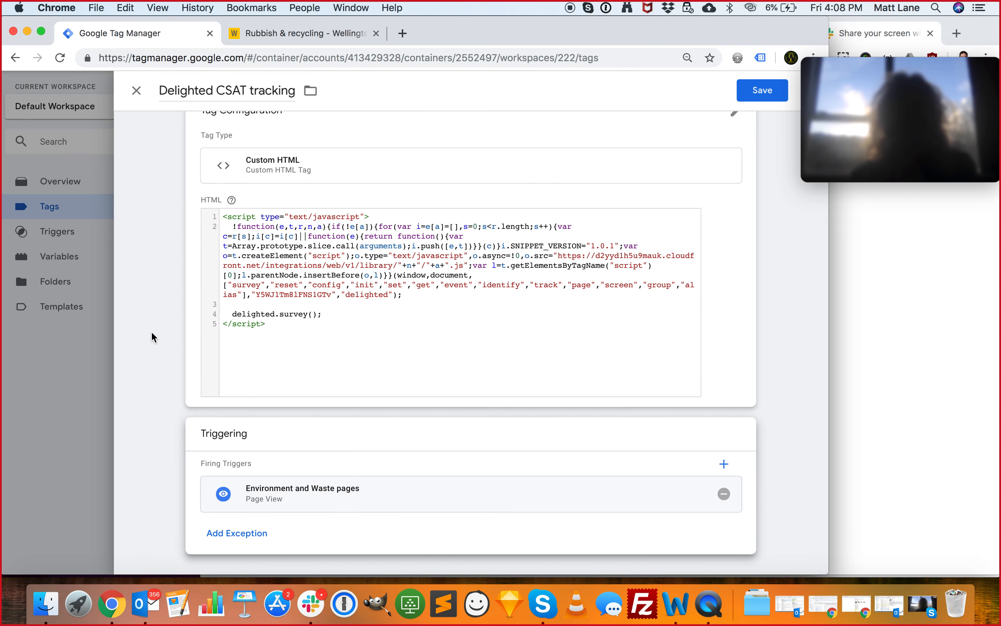
Save the Delighted CSAT tracking tag and start preview mode for the workspace
{"action": "scroll", "coordinate": [152, 333], "scroll_direction": "up", "scroll_amount": 1}
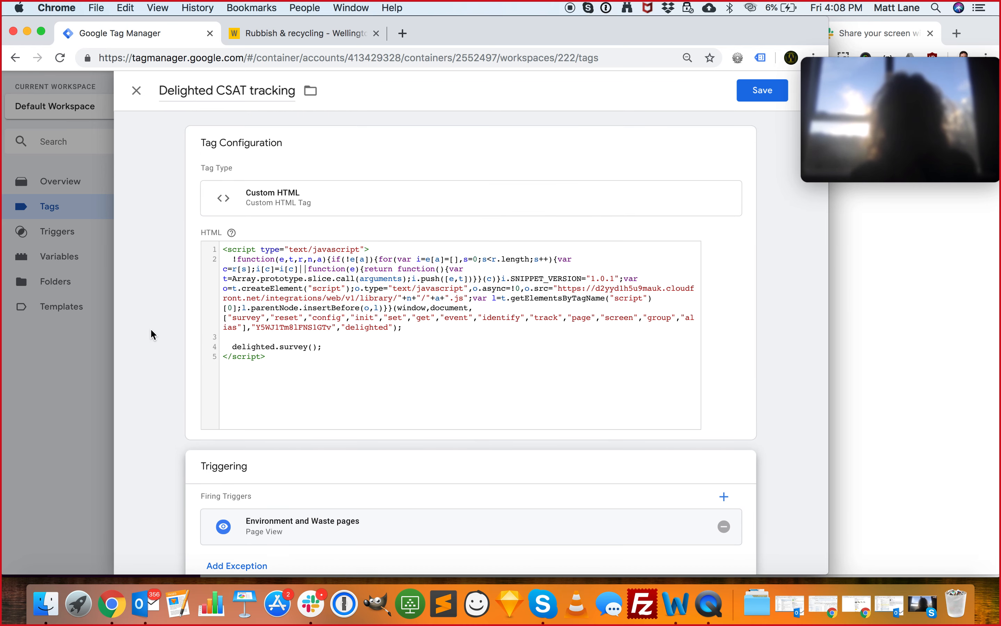
{"action": "left_click", "coordinate": [750, 94]}
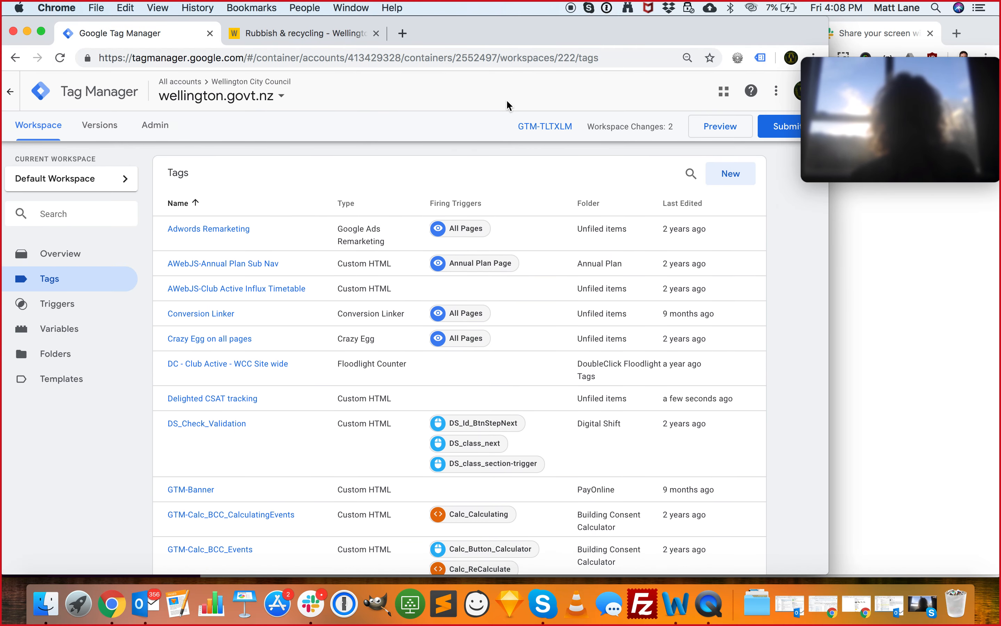
{"action": "left_click", "coordinate": [709, 134]}
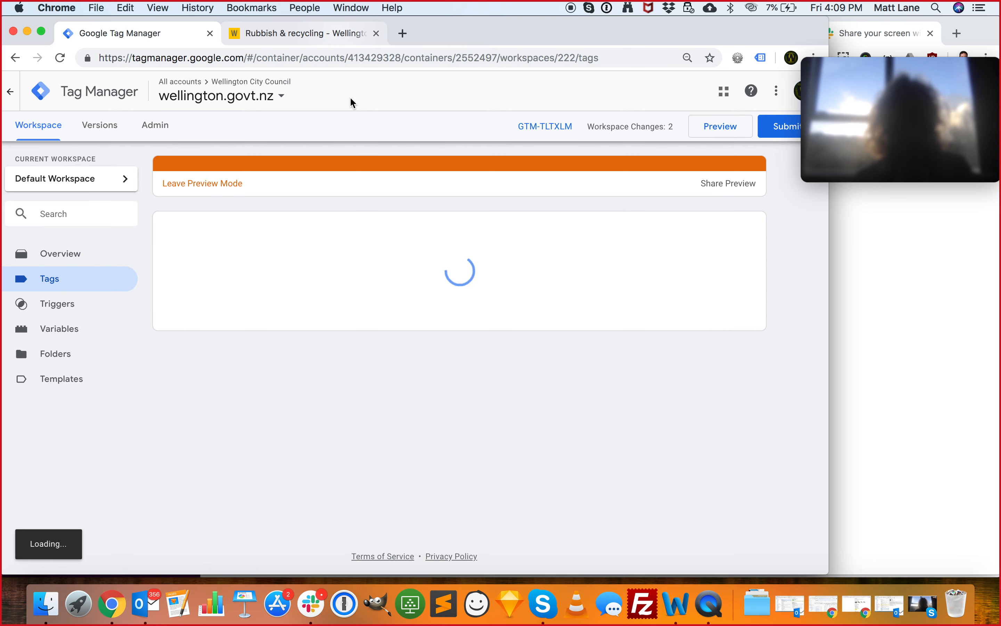
Reload the council's Rubbish & recycling page in preview mode and check whether Delighted CSAT tracking is among the fired tags
{"action": "left_click", "coordinate": [272, 39]}
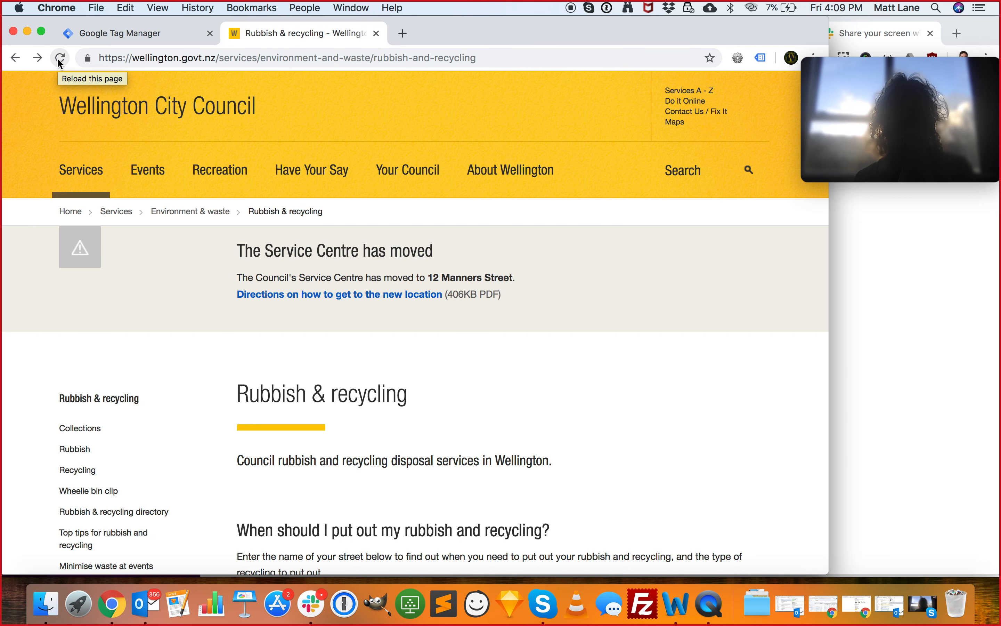
{"action": "left_click", "coordinate": [60, 58]}
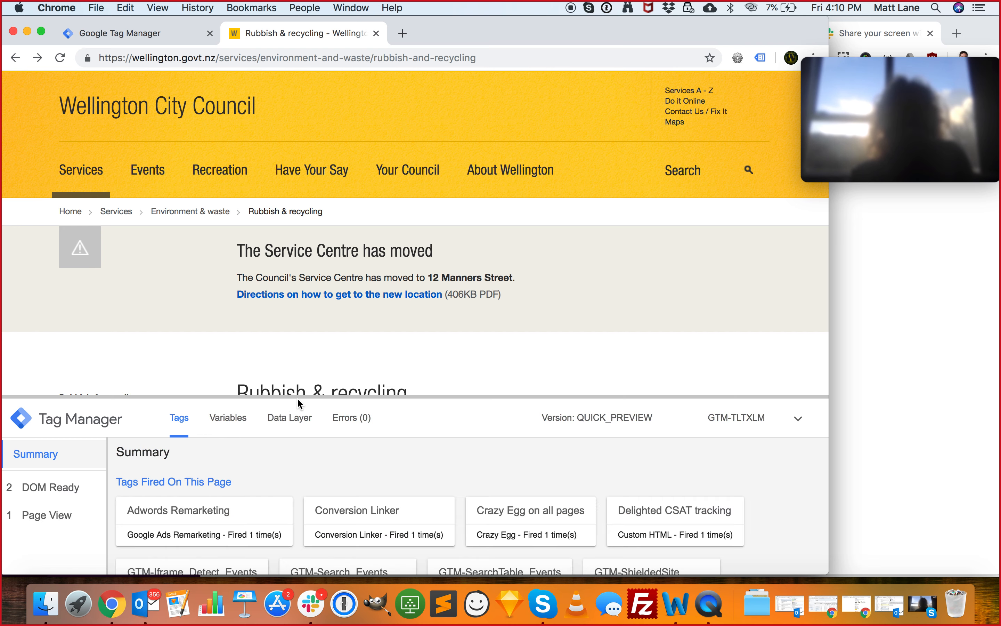
{"action": "scroll", "coordinate": [334, 483], "scroll_direction": "down", "scroll_amount": 3}
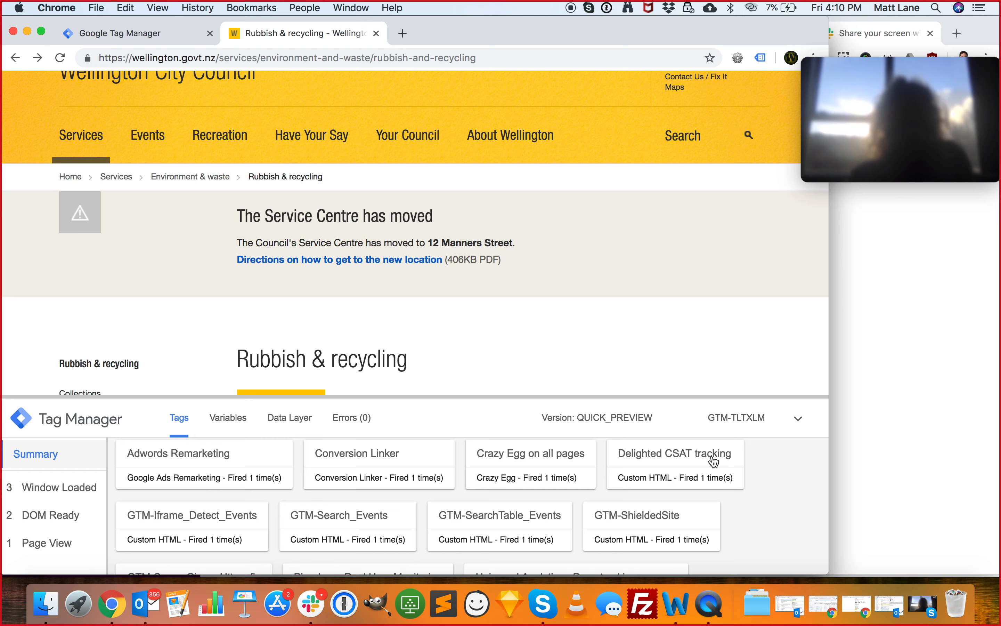
{"action": "scroll", "coordinate": [537, 349], "scroll_direction": "down", "scroll_amount": 5}
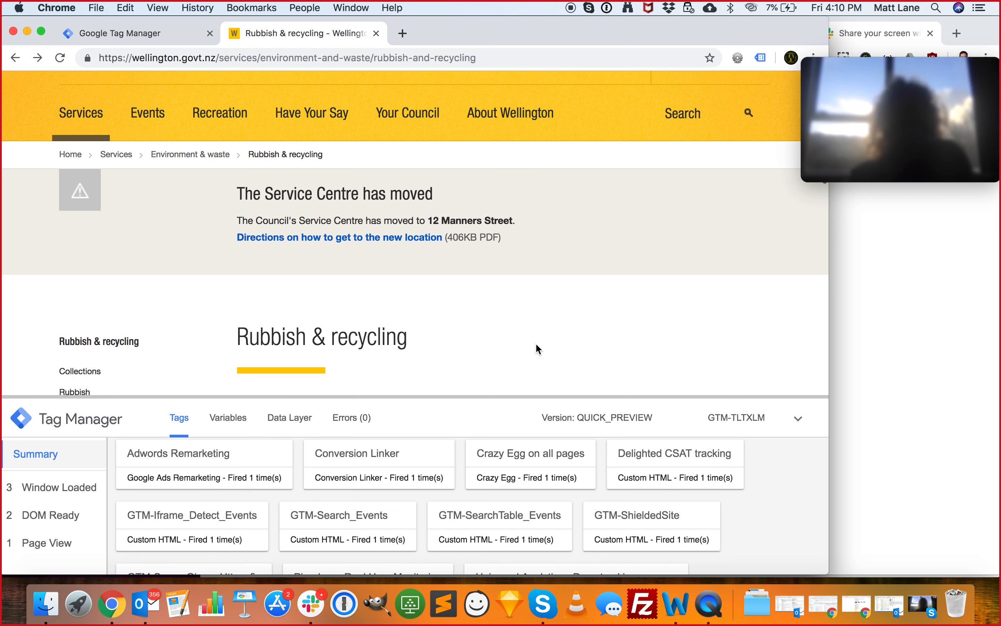
{"action": "scroll", "coordinate": [536, 345], "scroll_direction": "down", "scroll_amount": 15}
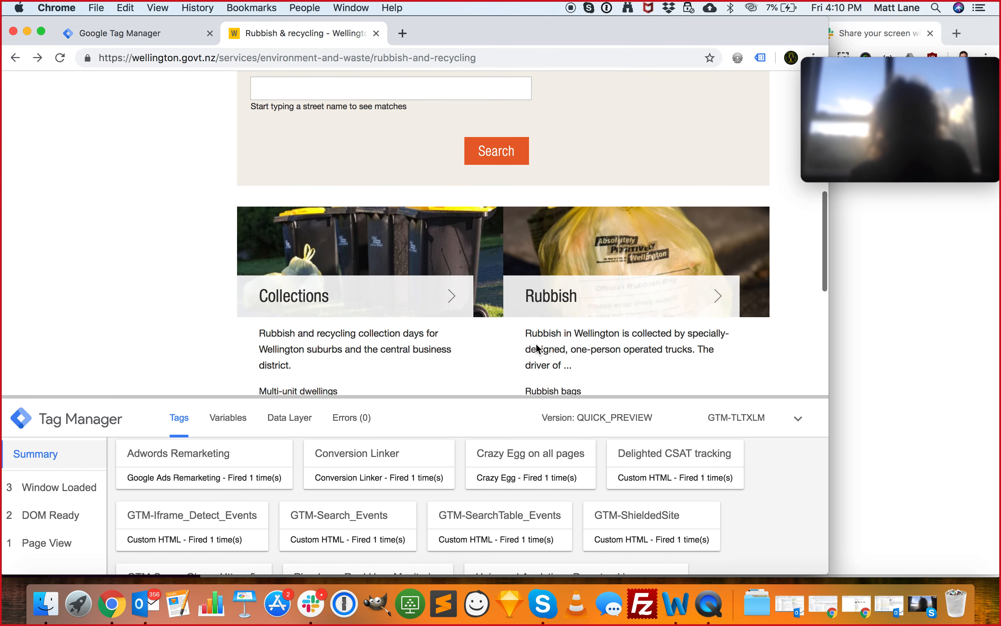
{"action": "scroll", "coordinate": [535, 340], "scroll_direction": "up", "scroll_amount": 20}
Switch to Slack and copy the ?delighted=test parameter from the pinned message in the digi-tools-admin channel
{"action": "left_click", "coordinate": [488, 57]}
{"action": "left_click", "coordinate": [498, 57]}
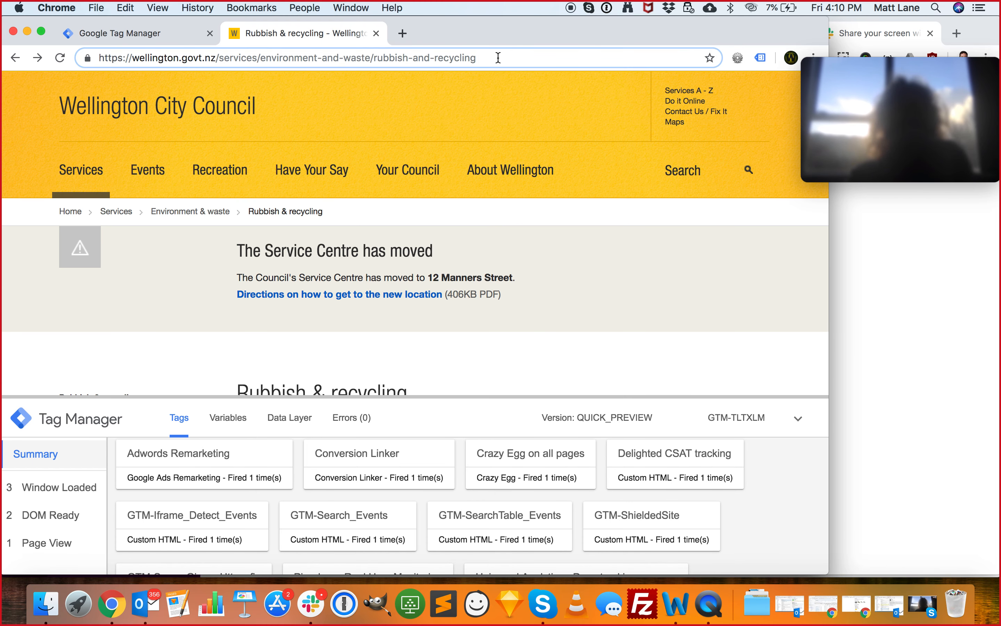
{"action": "left_click", "coordinate": [311, 603]}
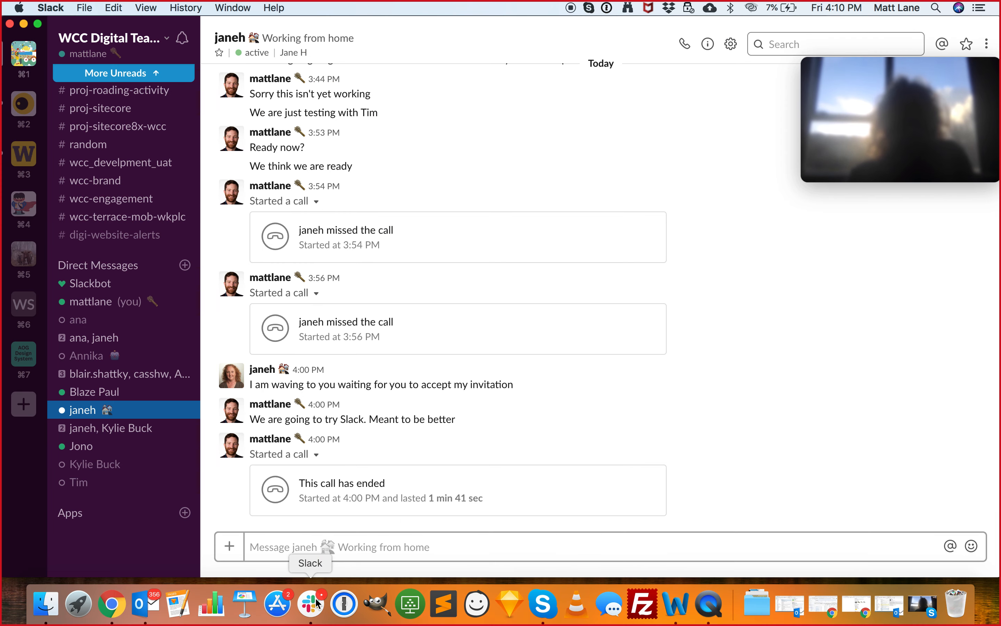
{"action": "scroll", "coordinate": [116, 326], "scroll_direction": "up", "scroll_amount": 10}
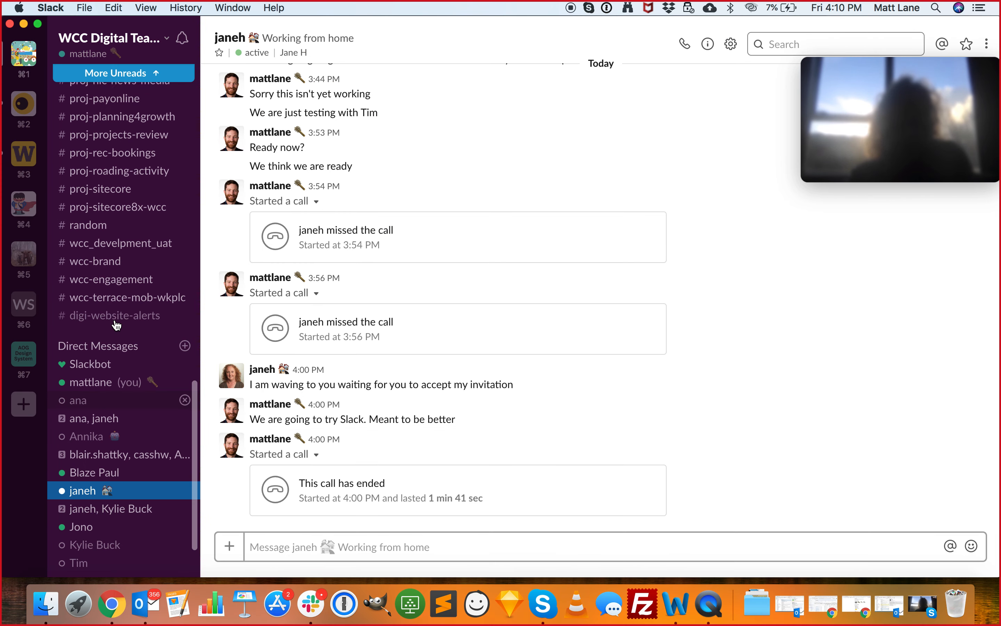
{"action": "scroll", "coordinate": [116, 326], "scroll_direction": "up", "scroll_amount": 5}
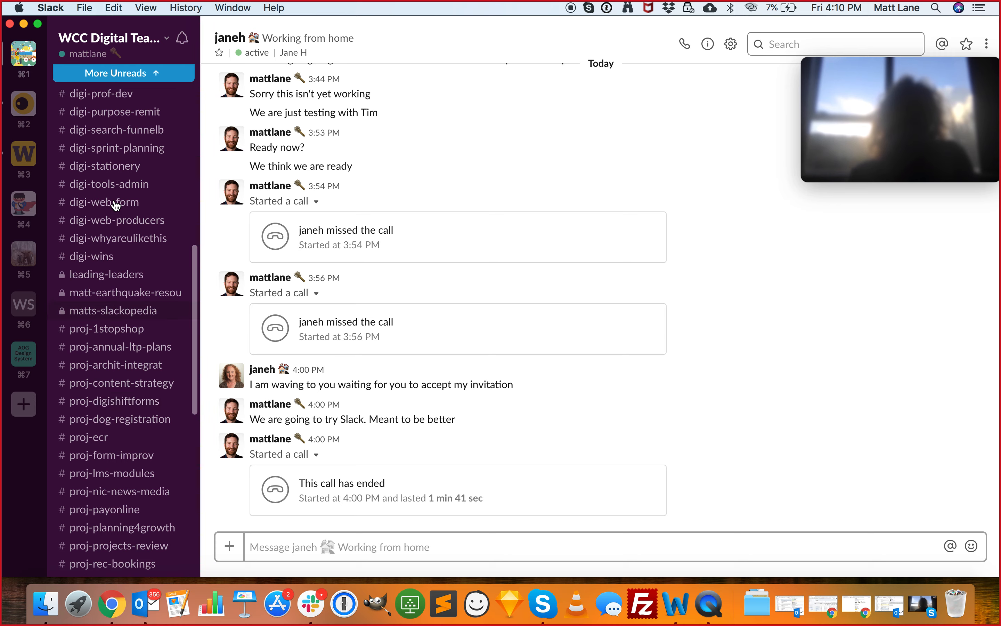
{"action": "left_click", "coordinate": [120, 213]}
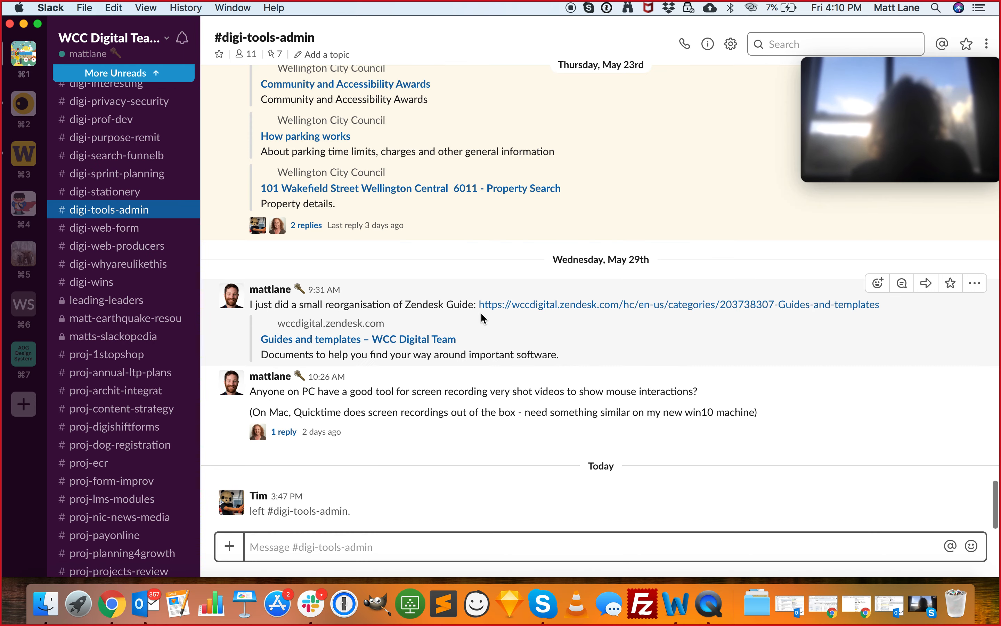
{"action": "scroll", "coordinate": [480, 312], "scroll_direction": "up", "scroll_amount": 8}
{"action": "left_click_drag", "start_coordinate": [426, 295], "coordinate": [500, 298]}
{"action": "key", "text": "super+c"}
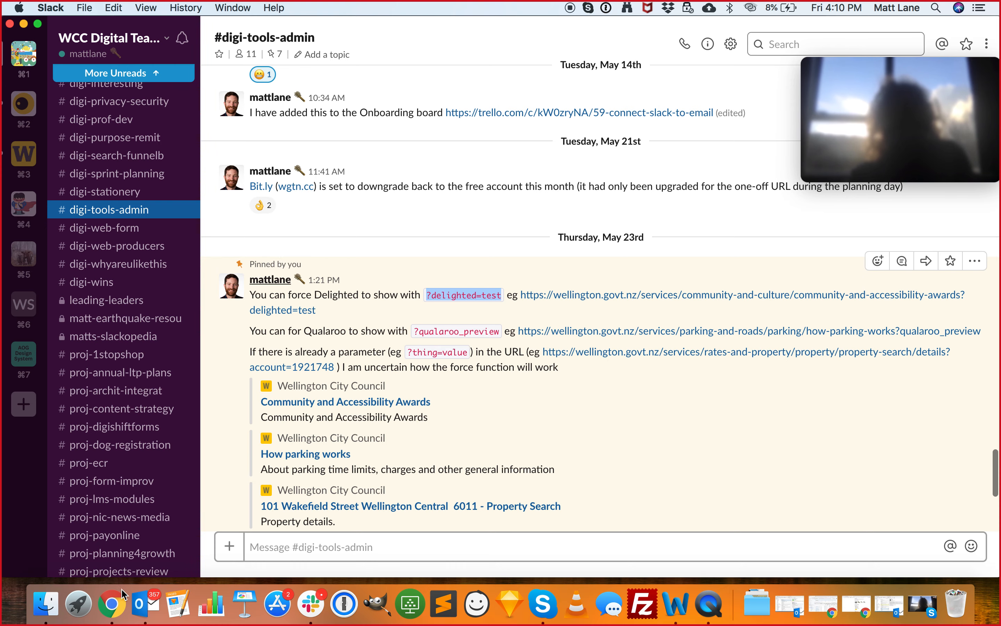
Back in Chrome, append ?delighted=test to the Rubbish & recycling page's address and load it
{"action": "left_click", "coordinate": [112, 604]}
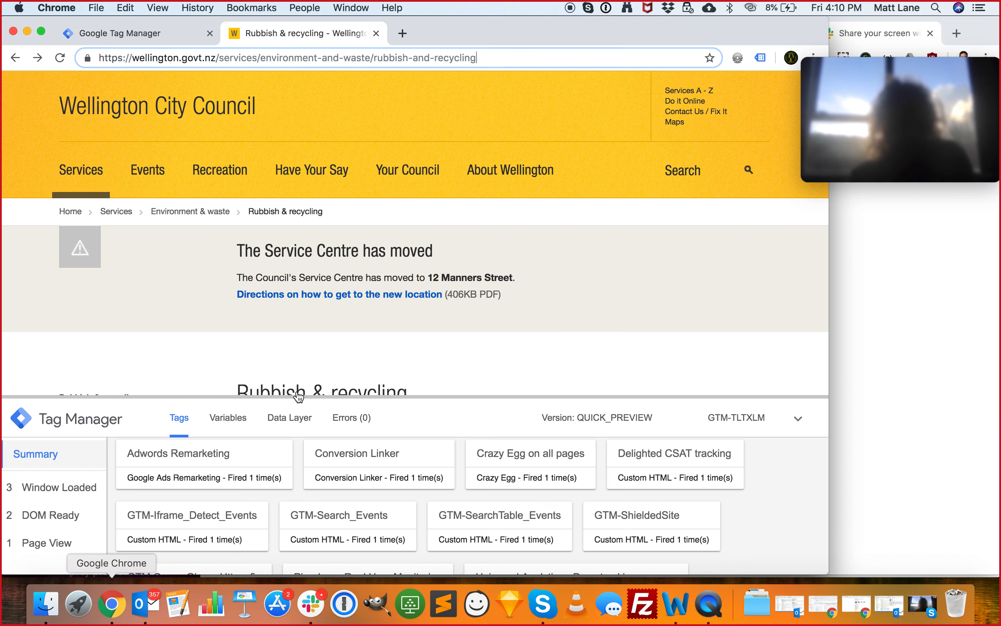
{"action": "left_click", "coordinate": [463, 57]}
{"action": "key", "text": "super+v"}
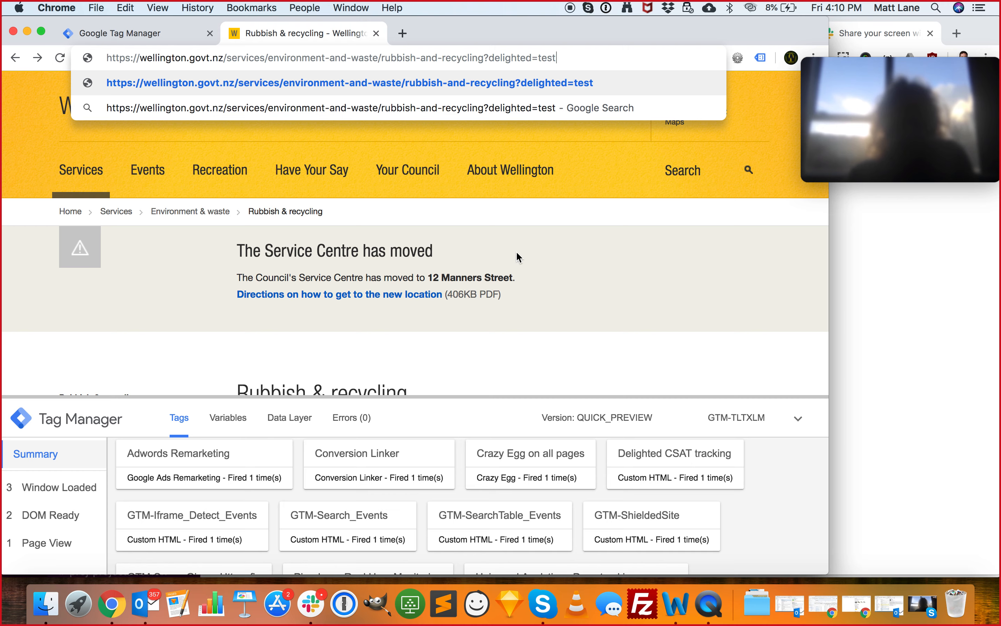
{"action": "scroll", "coordinate": [516, 252], "scroll_direction": "down", "scroll_amount": 15}
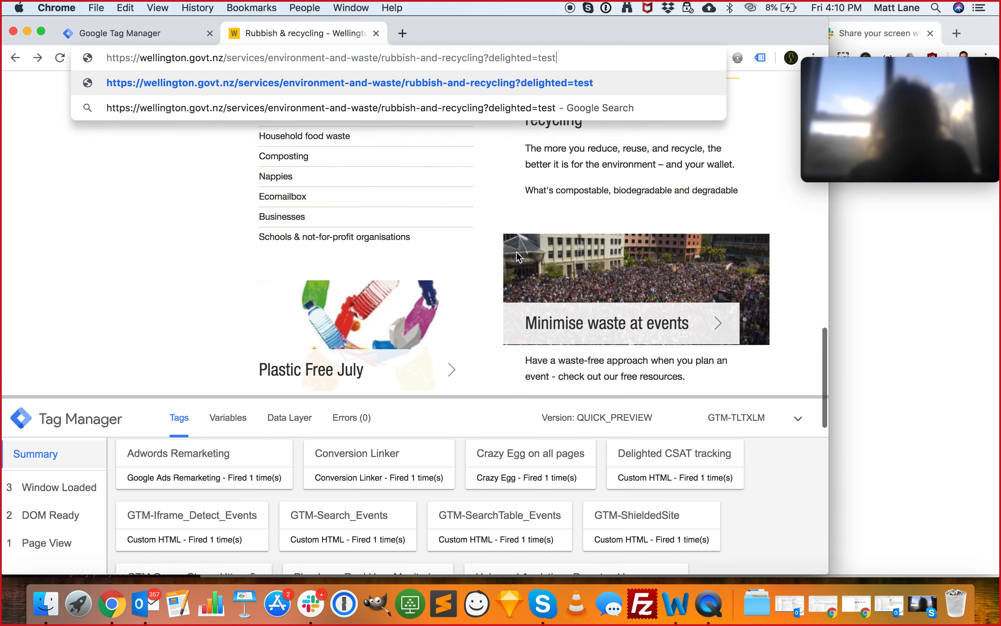
{"action": "scroll", "coordinate": [516, 251], "scroll_direction": "up", "scroll_amount": 15}
{"action": "key", "text": "Return"}
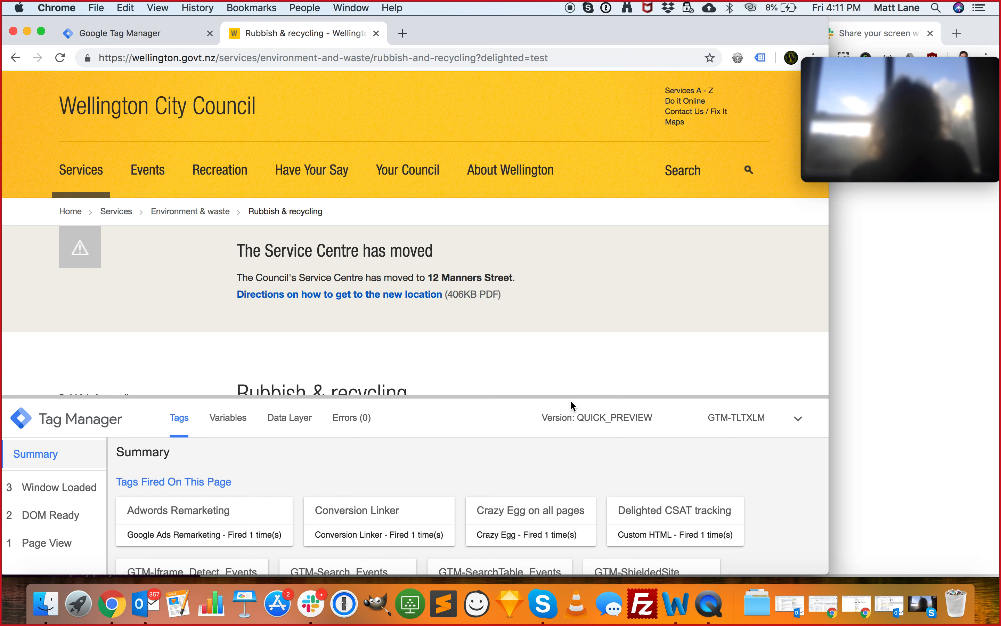
Collapse the Tag Manager debug pane to check the Rubbish & recycling page for the satisfaction survey
{"action": "scroll", "coordinate": [517, 343], "scroll_direction": "down", "scroll_amount": 10}
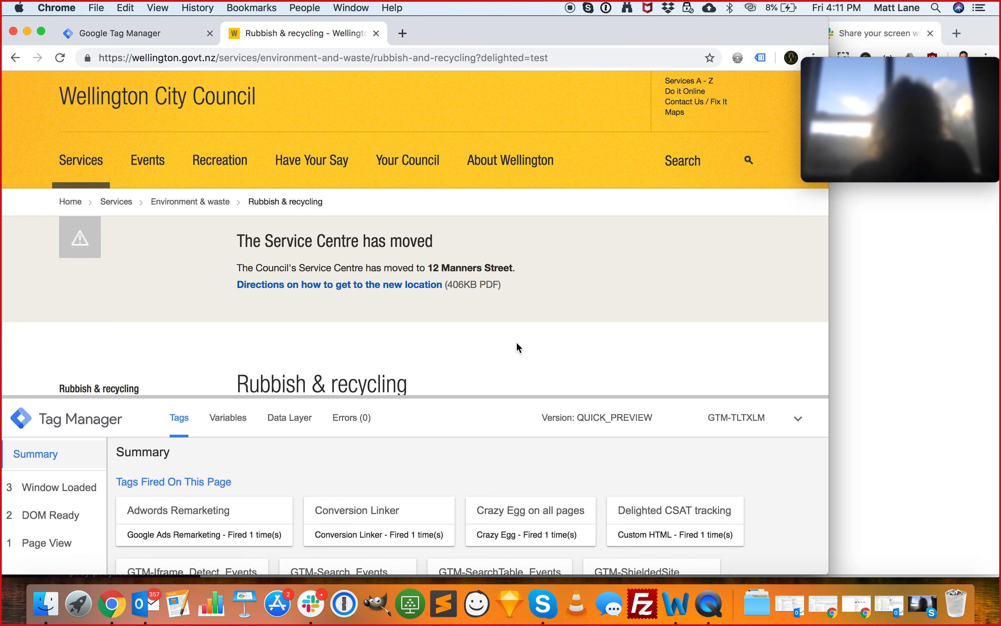
{"action": "scroll", "coordinate": [518, 347], "scroll_direction": "down", "scroll_amount": 3}
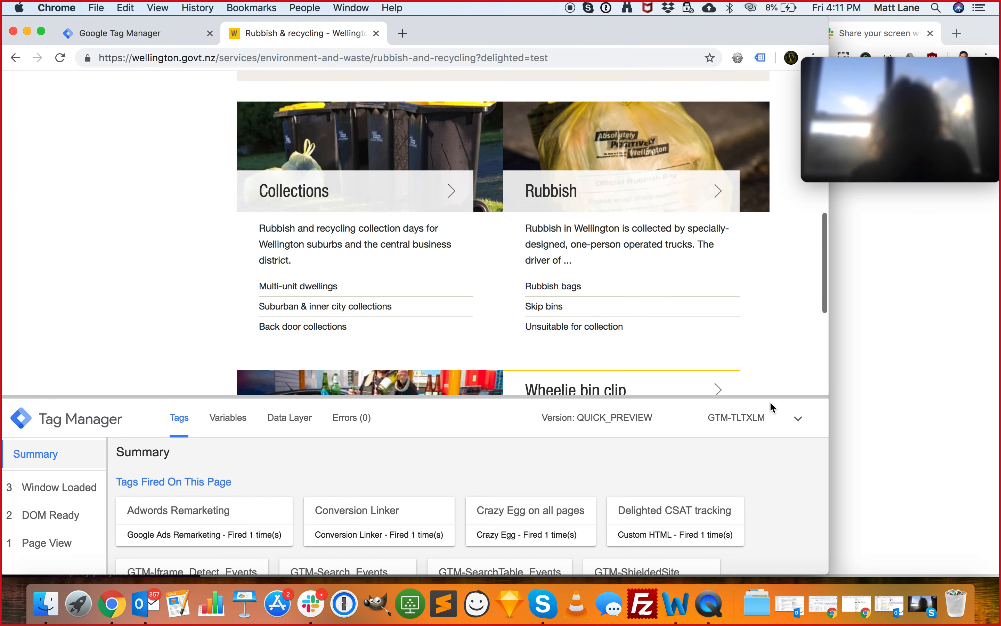
{"action": "left_click", "coordinate": [799, 420]}
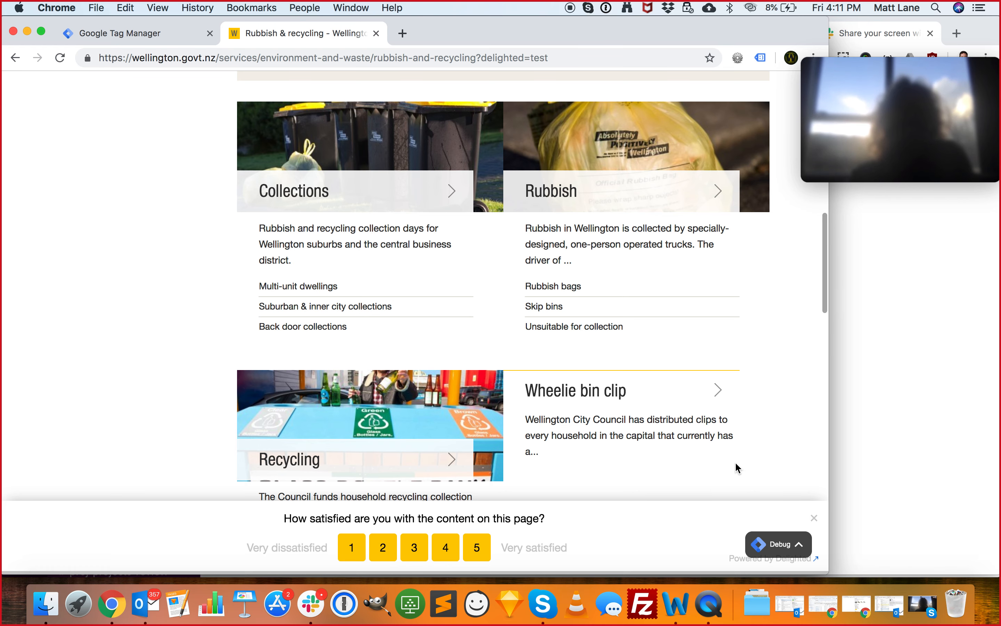
{"action": "left_click", "coordinate": [781, 546]}
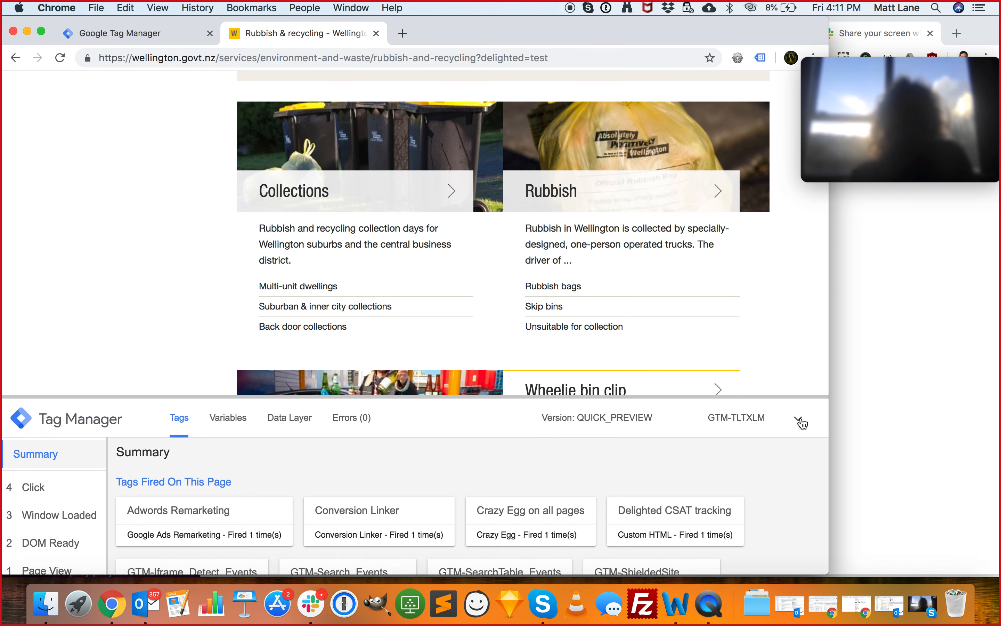
{"action": "left_click", "coordinate": [801, 421]}
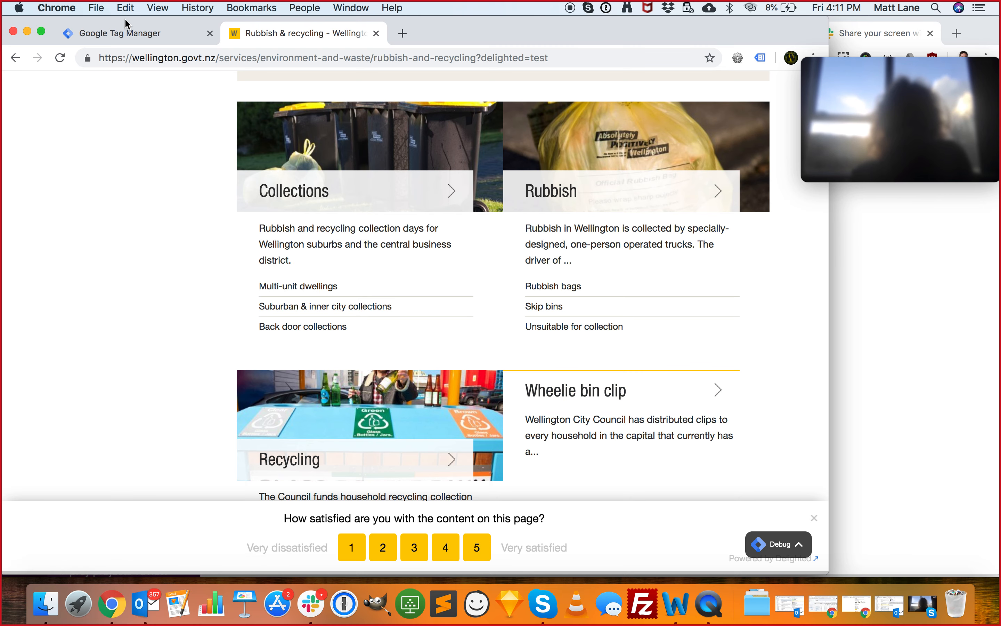
{"action": "left_click", "coordinate": [132, 34]}
{"action": "left_click", "coordinate": [286, 35]}
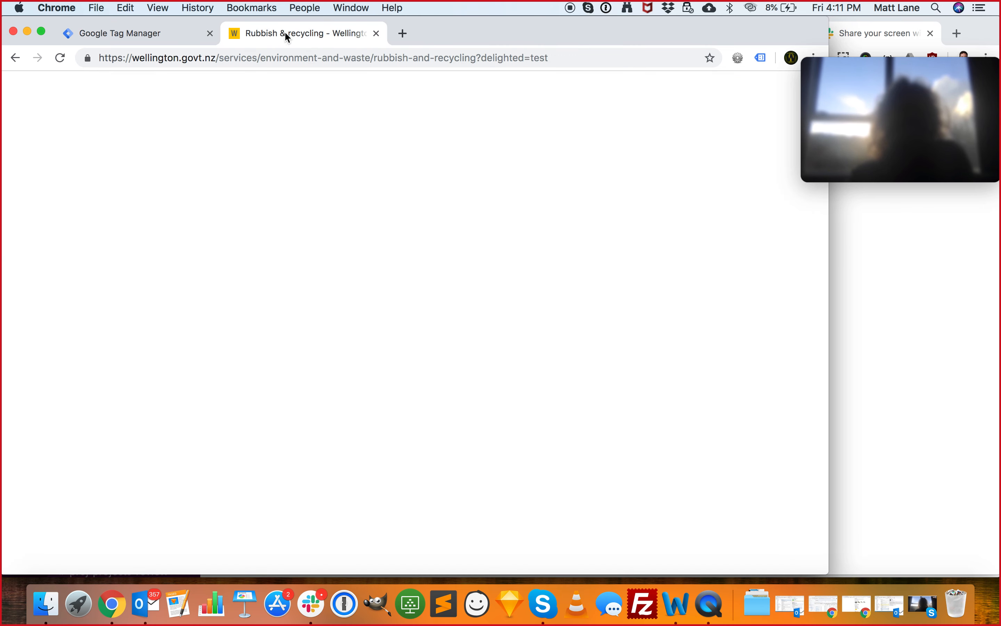
Copy ?delighted=test from the page address, open the council home page and reload it with that parameter appended
{"action": "scroll", "coordinate": [149, 162], "scroll_direction": "up", "scroll_amount": 10}
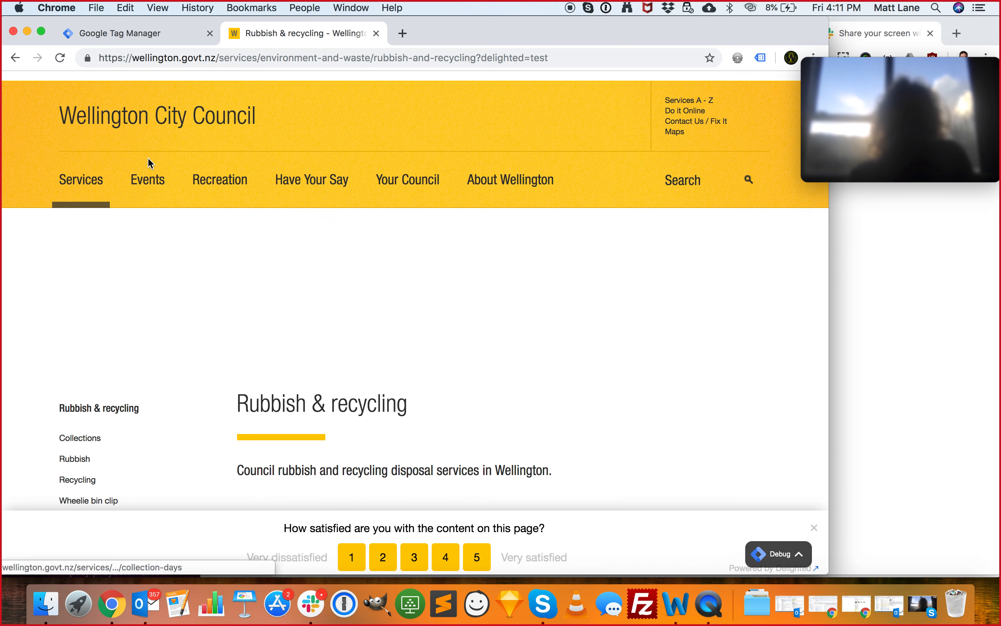
{"action": "left_click_drag", "start_coordinate": [473, 58], "coordinate": [565, 60]}
{"action": "key", "text": "super+c"}
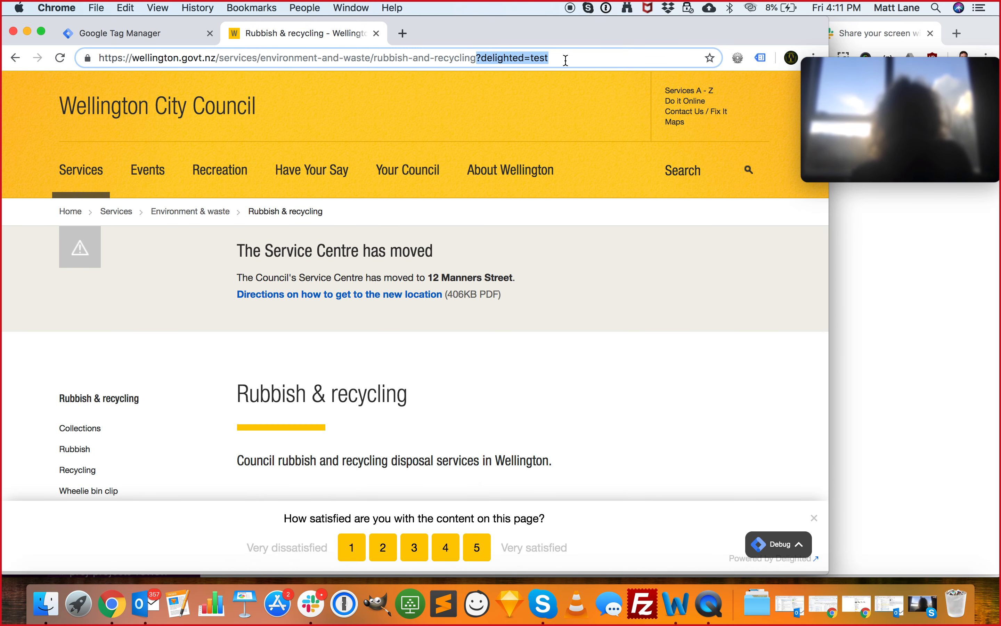
{"action": "left_click", "coordinate": [184, 115]}
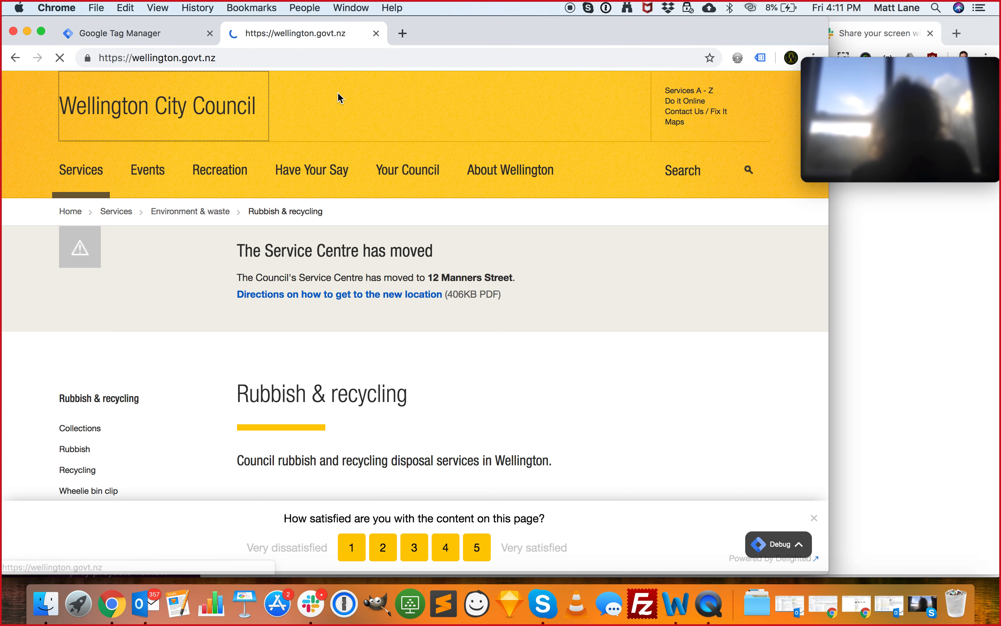
{"action": "left_click", "coordinate": [270, 61]}
{"action": "left_click", "coordinate": [263, 61]}
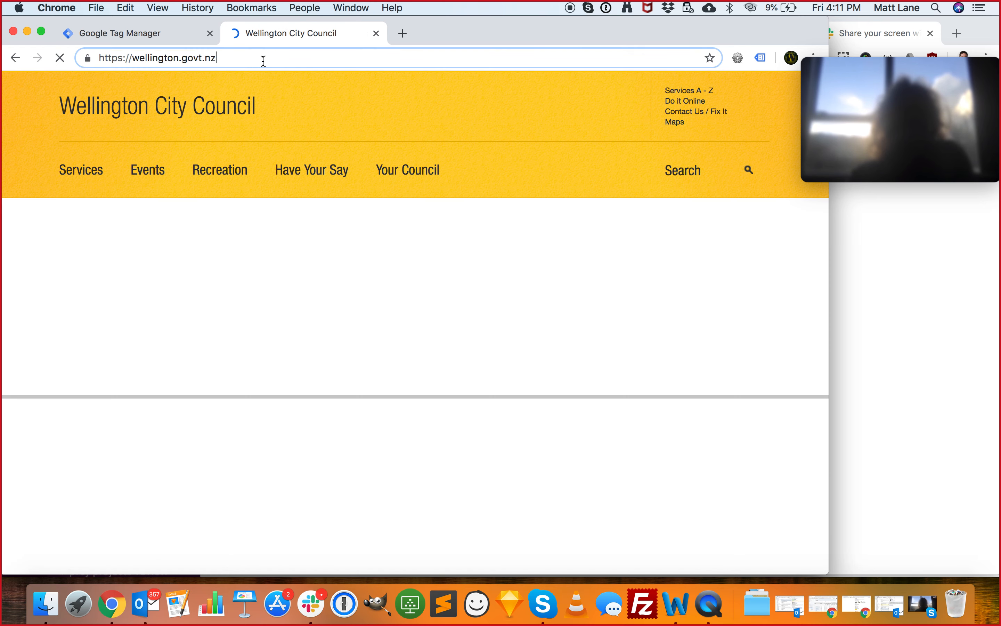
{"action": "key", "text": "super+v"}
{"action": "key", "text": "Return"}
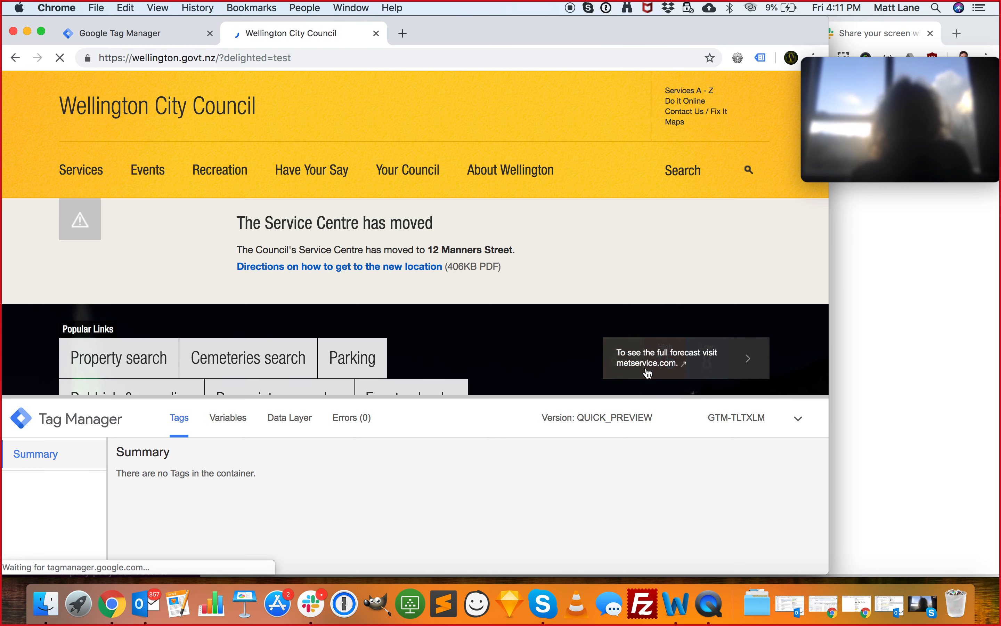
Check the home page for the survey with the debug pane collapsed, and look through the pane's tag summary
{"action": "left_click", "coordinate": [800, 419]}
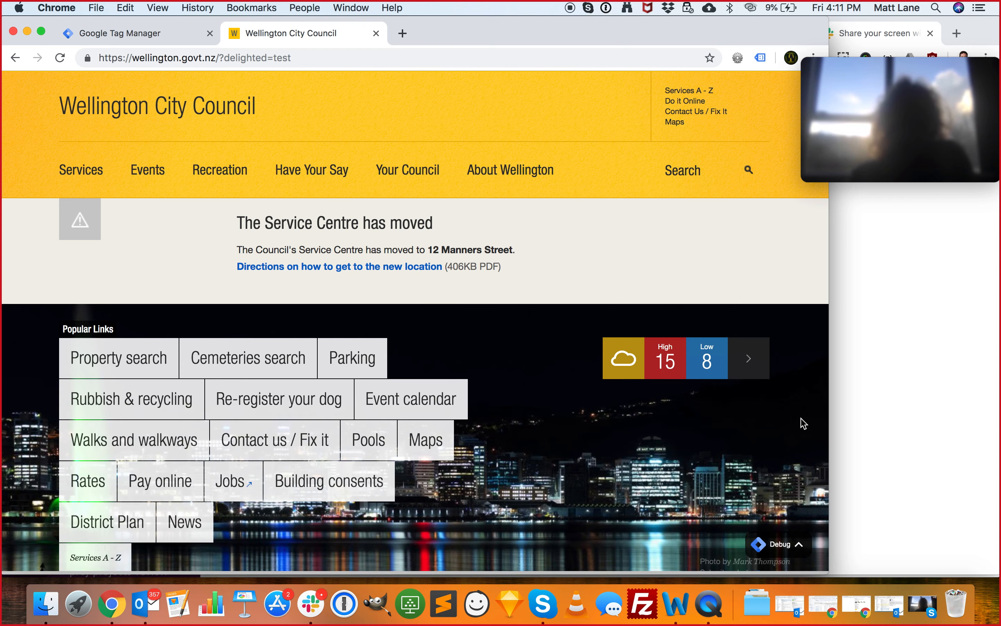
{"action": "left_click", "coordinate": [799, 550]}
{"action": "scroll", "coordinate": [741, 493], "scroll_direction": "down", "scroll_amount": 5}
{"action": "scroll", "coordinate": [740, 493], "scroll_direction": "down", "scroll_amount": 3}
{"action": "scroll", "coordinate": [742, 499], "scroll_direction": "down", "scroll_amount": 4}
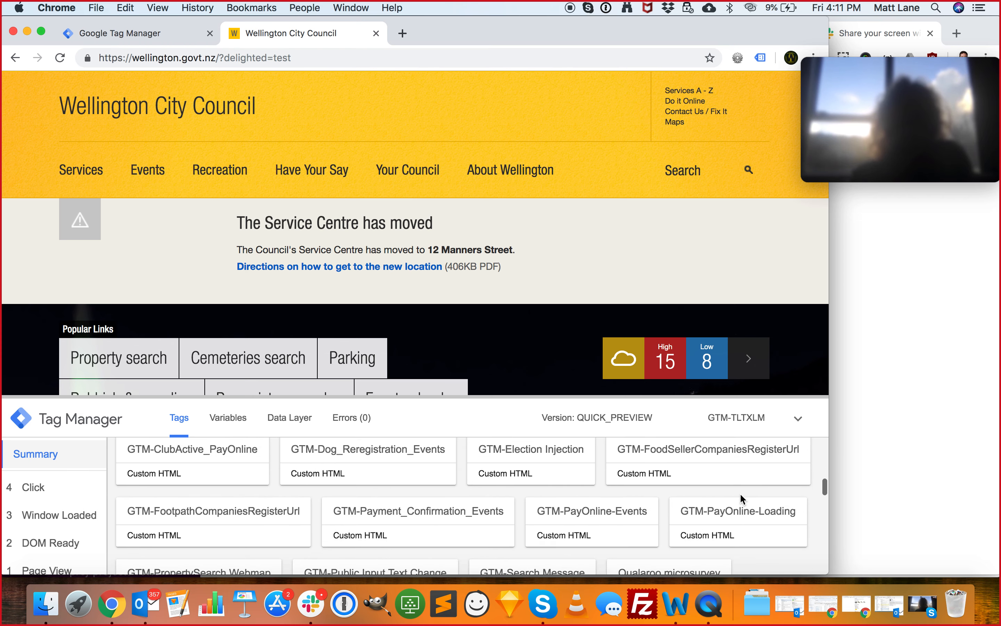
Examine the home page's fired and not-fired tags in the debug pane summary for the Delighted CSAT tracking tag
{"action": "scroll", "coordinate": [740, 494], "scroll_direction": "down", "scroll_amount": 3}
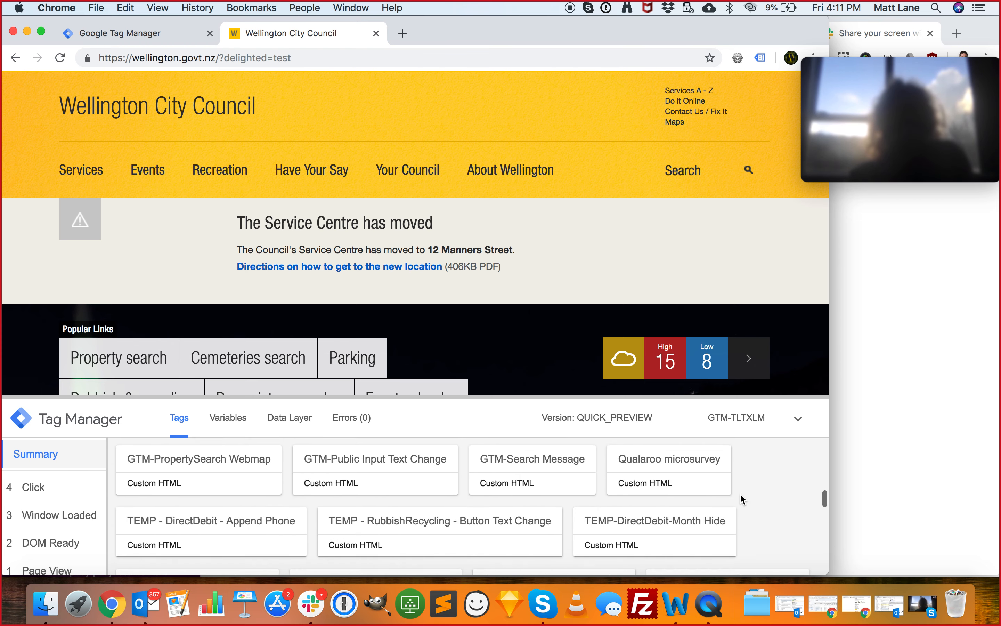
{"action": "scroll", "coordinate": [740, 495], "scroll_direction": "down", "scroll_amount": 3}
{"action": "scroll", "coordinate": [740, 493], "scroll_direction": "down", "scroll_amount": 8}
{"action": "scroll", "coordinate": [740, 493], "scroll_direction": "down", "scroll_amount": 10}
{"action": "scroll", "coordinate": [742, 500], "scroll_direction": "up", "scroll_amount": 3}
{"action": "scroll", "coordinate": [742, 499], "scroll_direction": "down", "scroll_amount": 4}
{"action": "scroll", "coordinate": [743, 500], "scroll_direction": "up", "scroll_amount": 3}
{"action": "scroll", "coordinate": [742, 500], "scroll_direction": "down", "scroll_amount": 4}
{"action": "scroll", "coordinate": [741, 496], "scroll_direction": "down", "scroll_amount": 2}
{"action": "scroll", "coordinate": [741, 496], "scroll_direction": "up", "scroll_amount": 4}
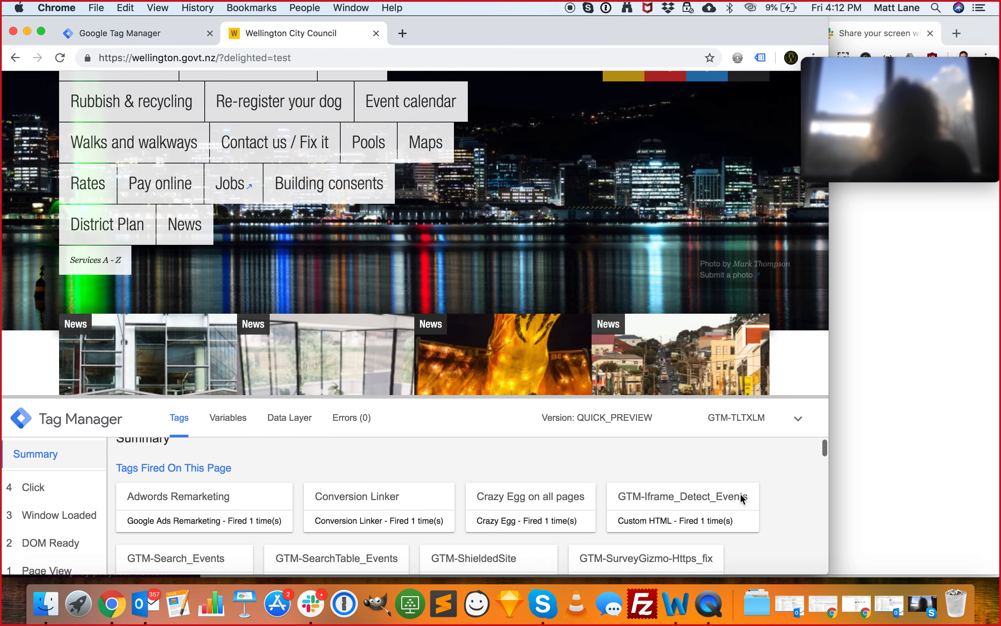
{"action": "scroll", "coordinate": [741, 497], "scroll_direction": "down", "scroll_amount": 3}
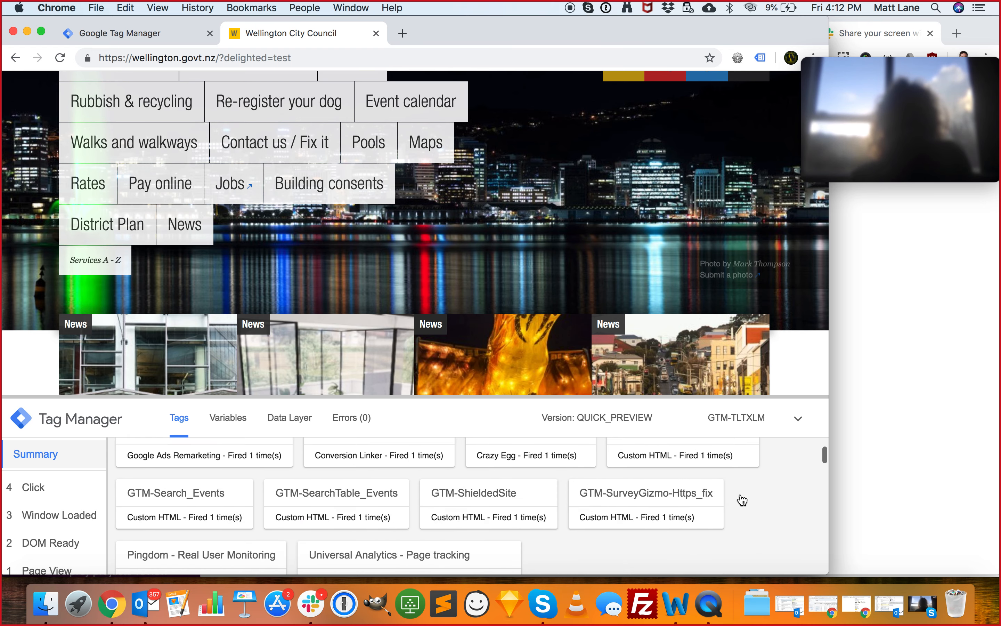
{"action": "scroll", "coordinate": [741, 494], "scroll_direction": "down", "scroll_amount": 1}
{"action": "left_click", "coordinate": [798, 418]}
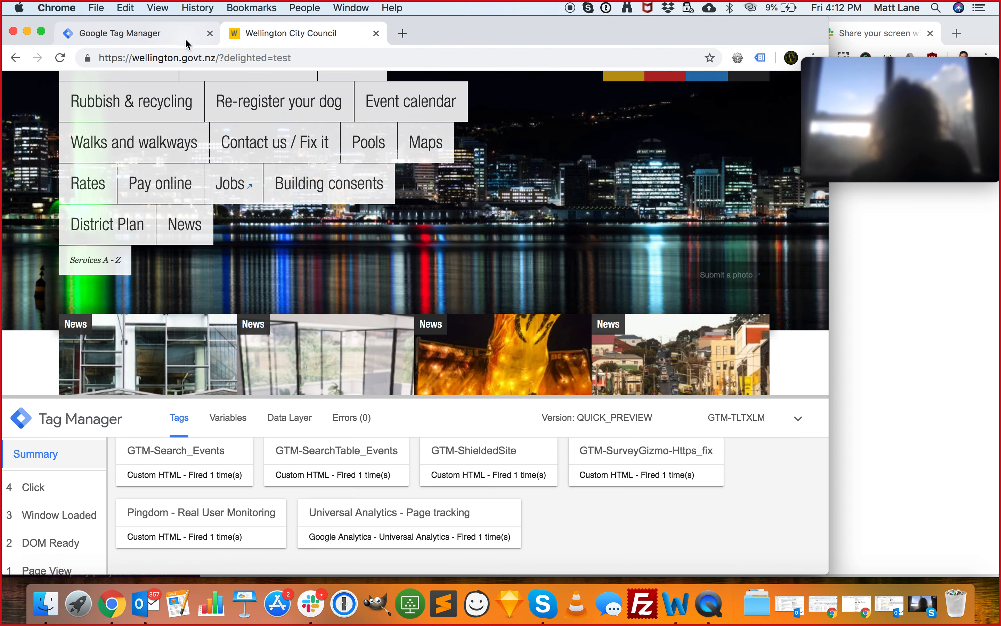
Back in Google Tag Manager, start submitting the workspace changes and name the version "Switched Delighted to Waste and Environment"
{"action": "left_click", "coordinate": [120, 33]}
{"action": "left_click", "coordinate": [774, 131]}
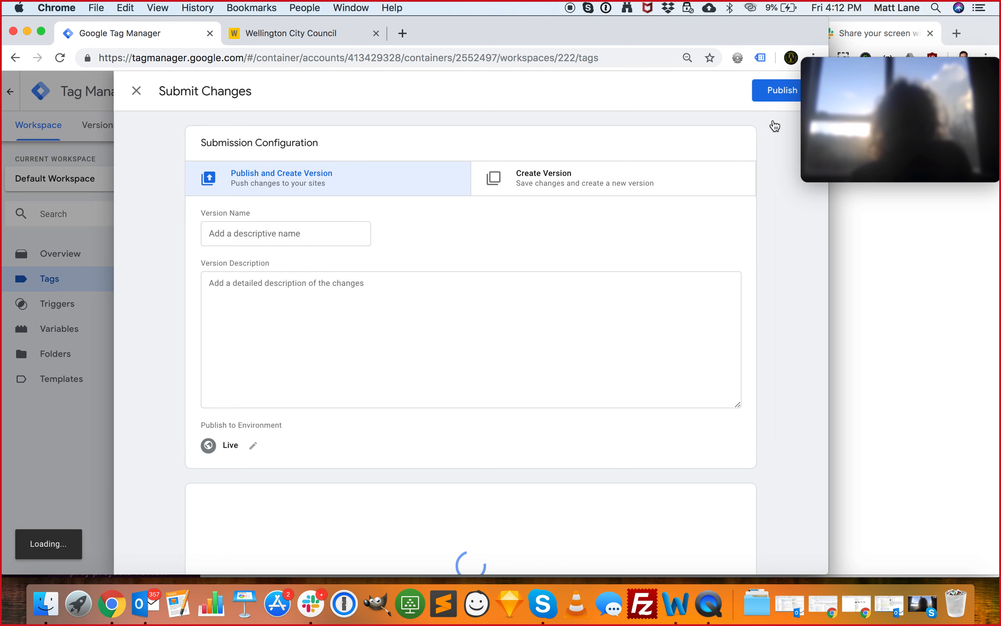
{"action": "left_click", "coordinate": [316, 236]}
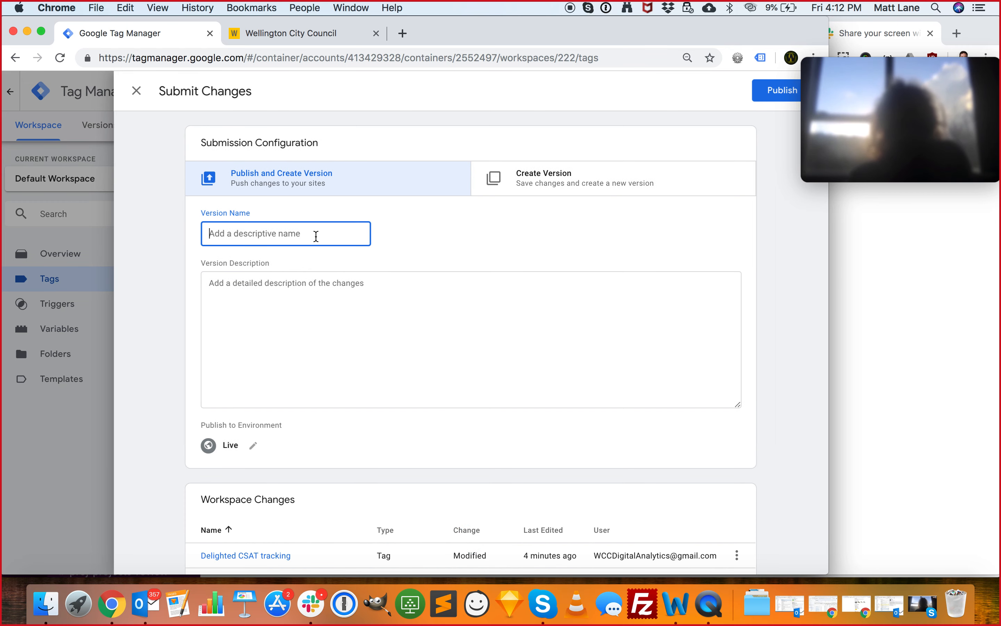
{"action": "type", "text": "Switch"}
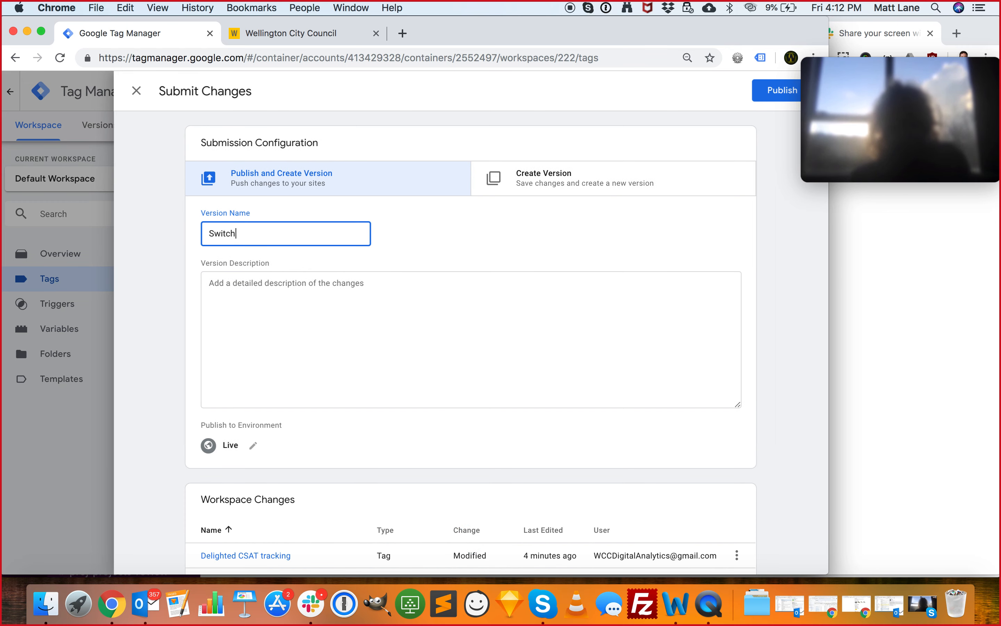
{"action": "type", "text": "ed Delighted to W"}
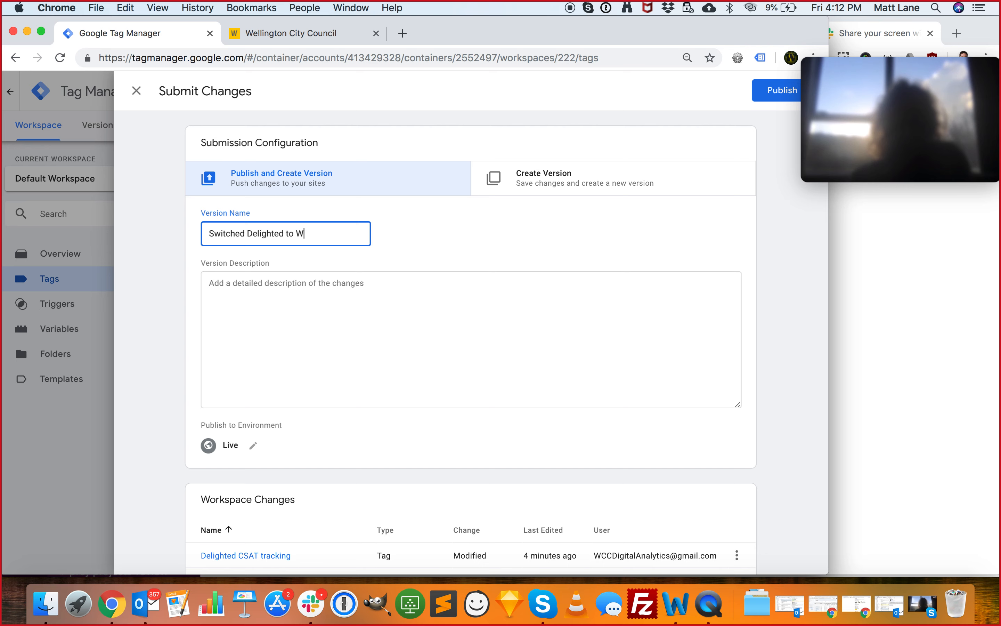
{"action": "type", "text": "aste and Environment"}
Copy the version name into the version description and extend it to "Switched Delighted to Waste and Environment from Community and Culture"
{"action": "left_click", "coordinate": [279, 309]}
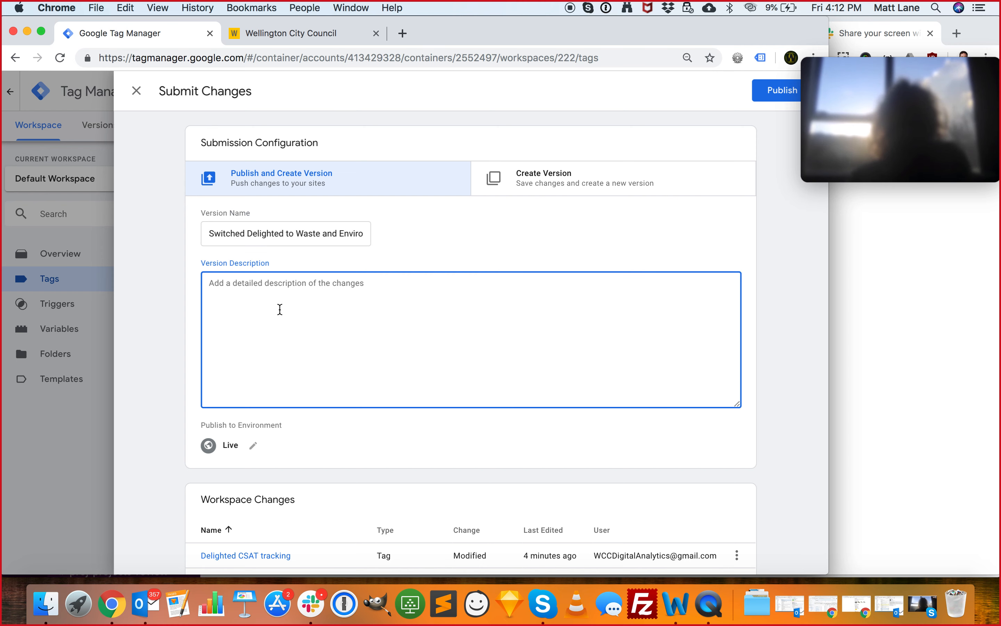
{"action": "type", "text": "S"}
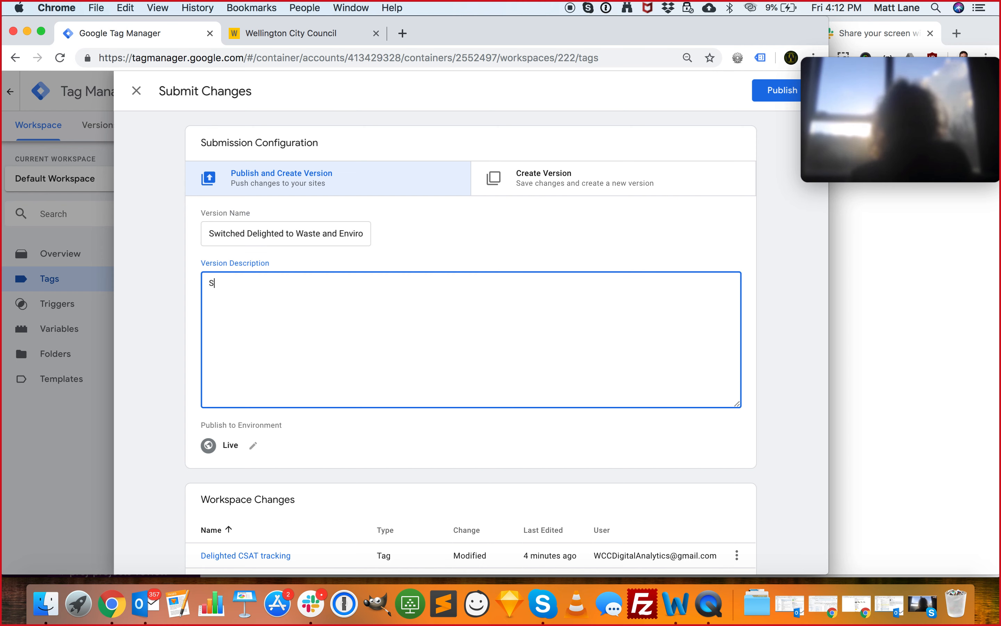
{"action": "key", "text": "BackSpace"}
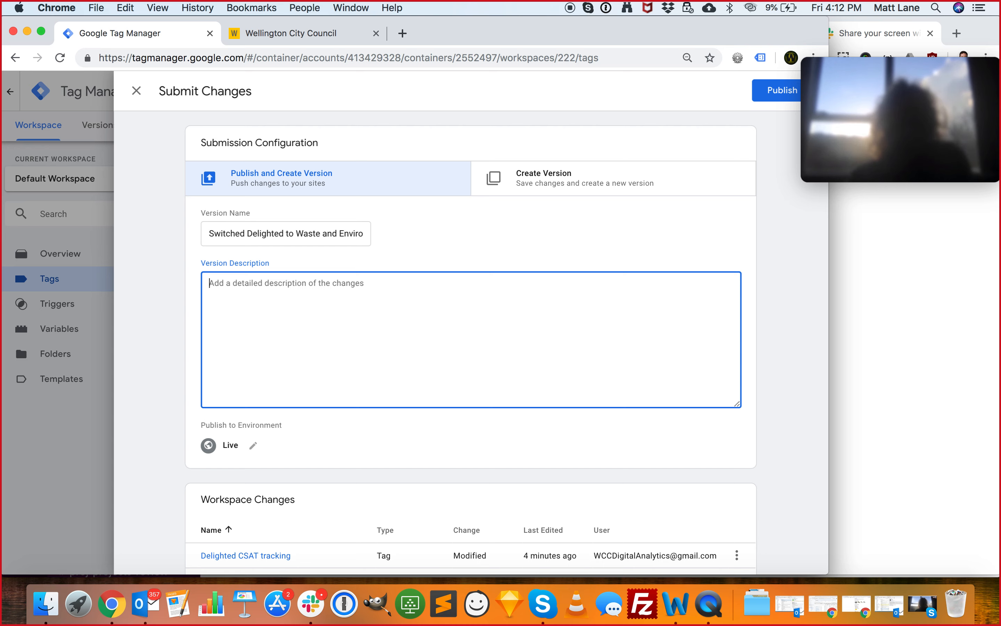
{"action": "triple_click", "coordinate": [275, 235]}
{"action": "key", "text": "super+c"}
{"action": "left_click", "coordinate": [316, 329]}
{"action": "key", "text": "super+v"}
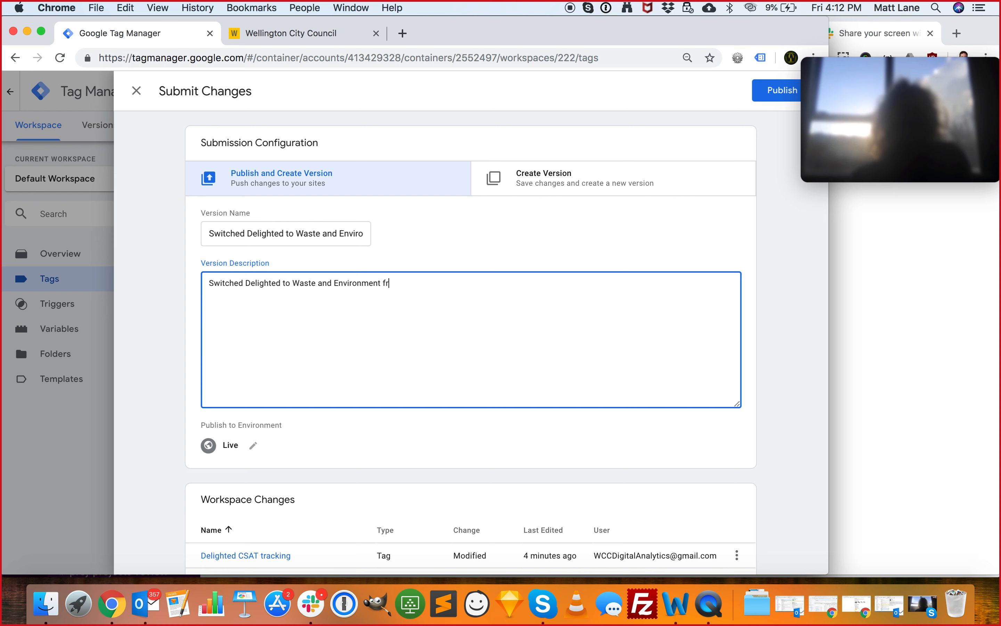
{"action": "type", "text": "from Community and "}
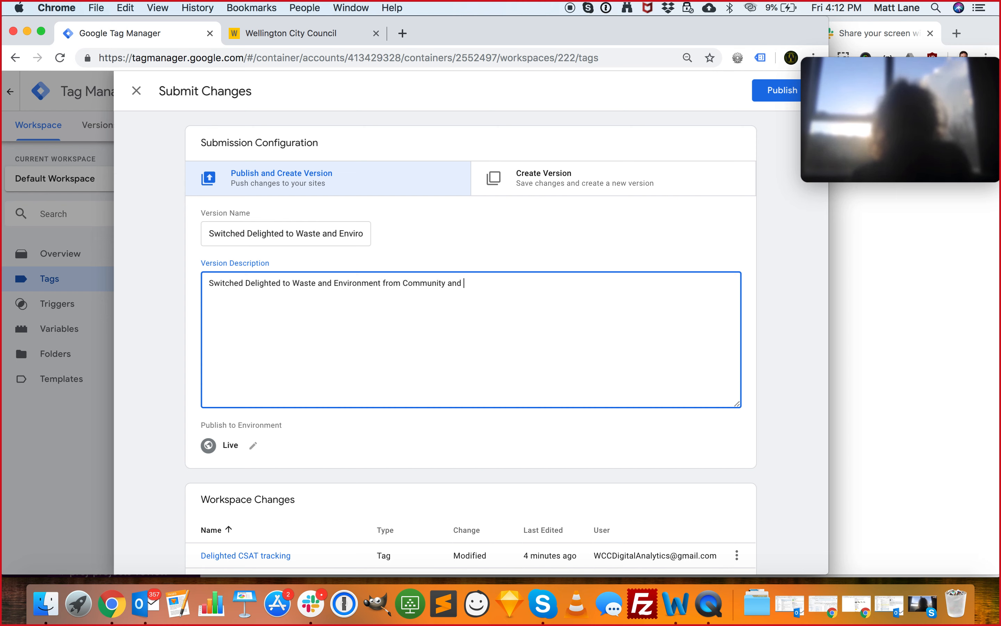
{"action": "type", "text": "Culture"}
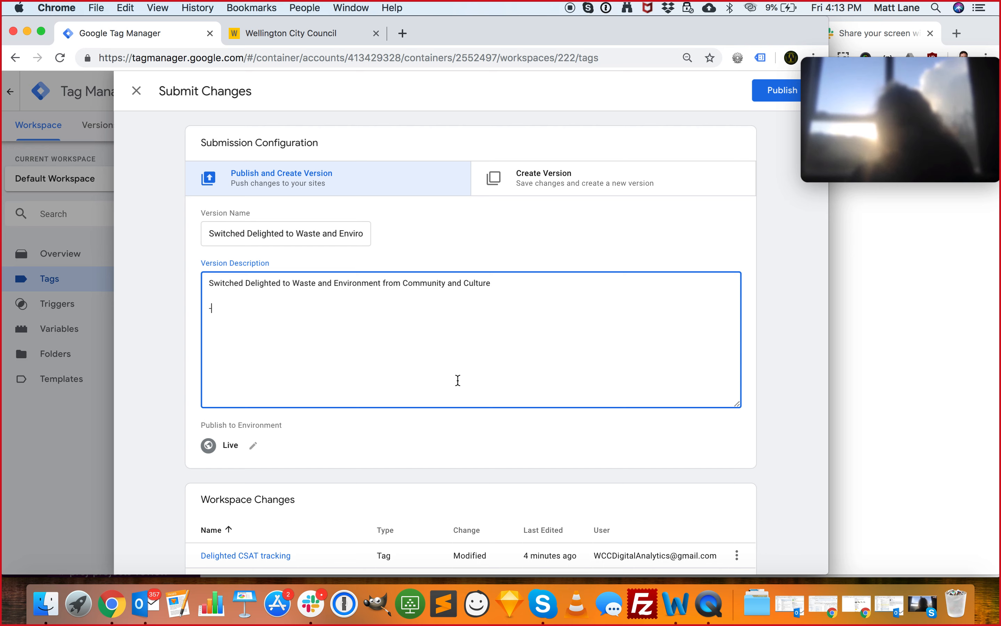
Sign the version description with the team members' initials and publish the version to the Live environment
{"action": "type", "text": "M"}
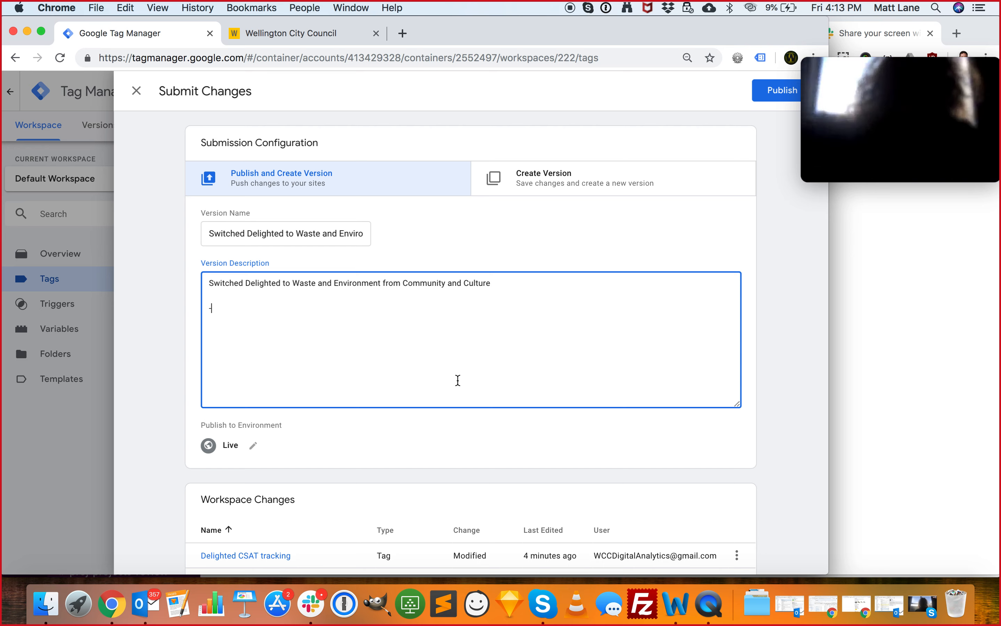
{"action": "type", "text": "L, KB, JH"}
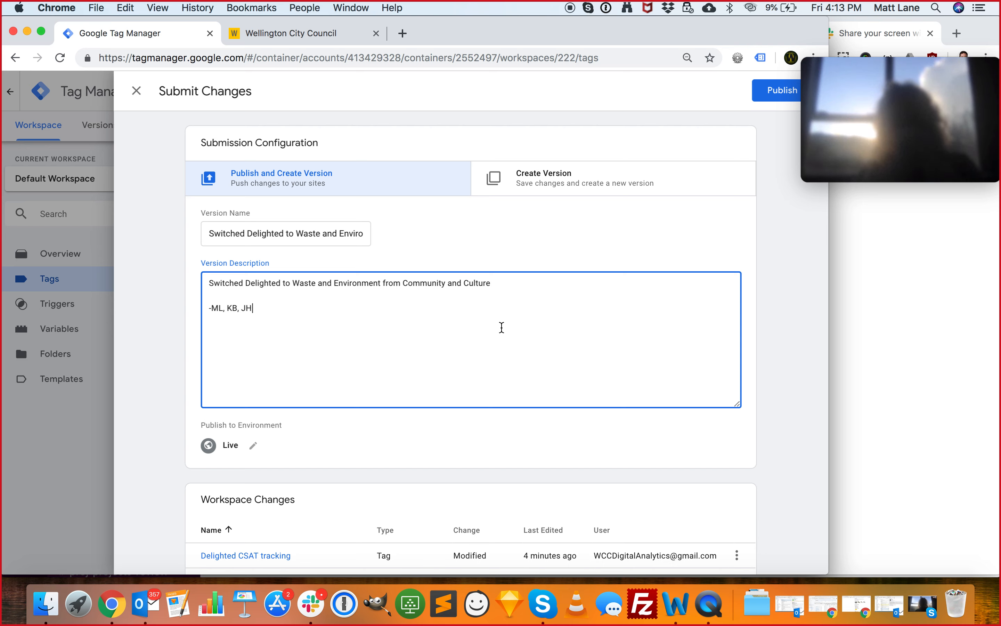
{"action": "left_click", "coordinate": [770, 99]}
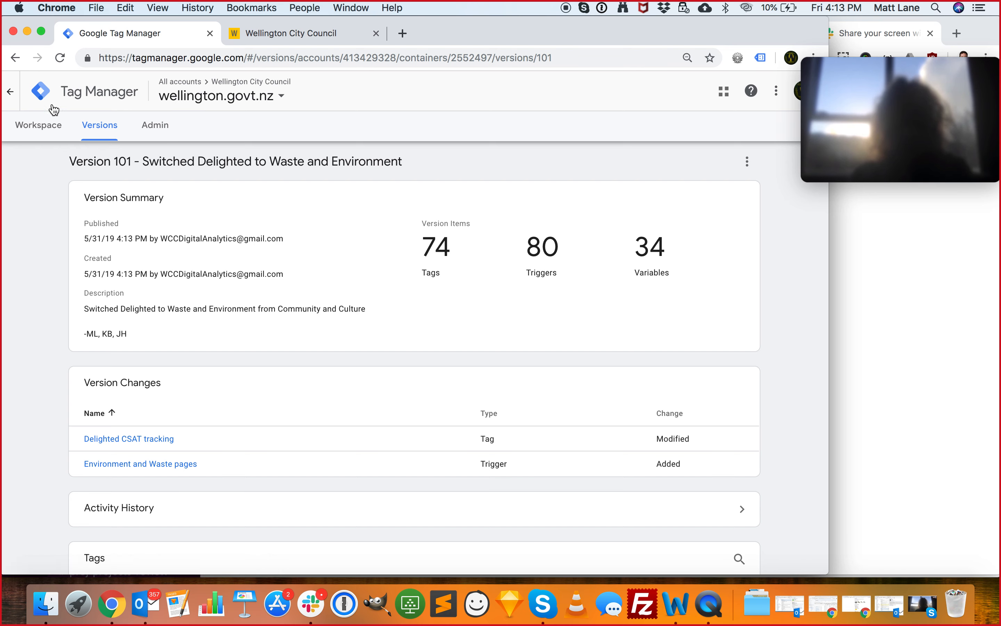
Reopen the wellington.govt.nz container from the list of all accounts and leave preview mode, confirming the exit
{"action": "left_click", "coordinate": [8, 95]}
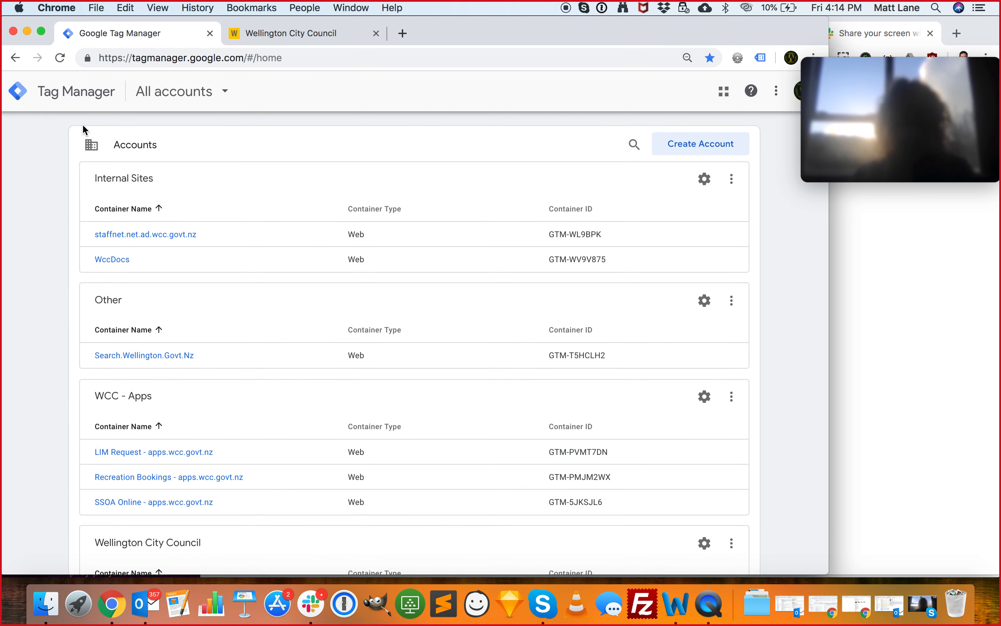
{"action": "scroll", "coordinate": [145, 265], "scroll_direction": "down", "scroll_amount": 5}
{"action": "scroll", "coordinate": [145, 264], "scroll_direction": "down", "scroll_amount": 6}
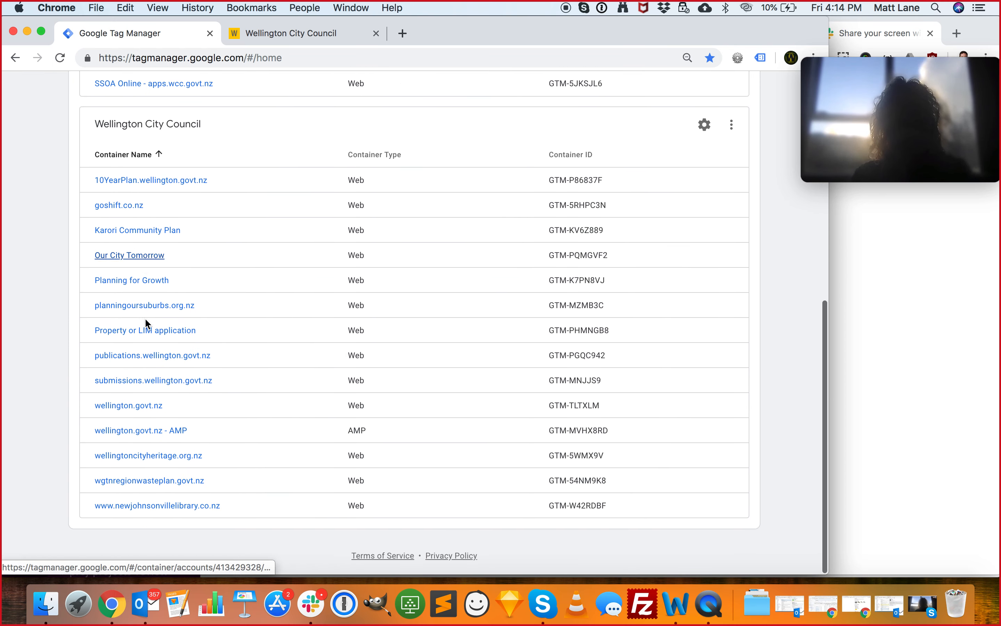
{"action": "left_click", "coordinate": [137, 406]}
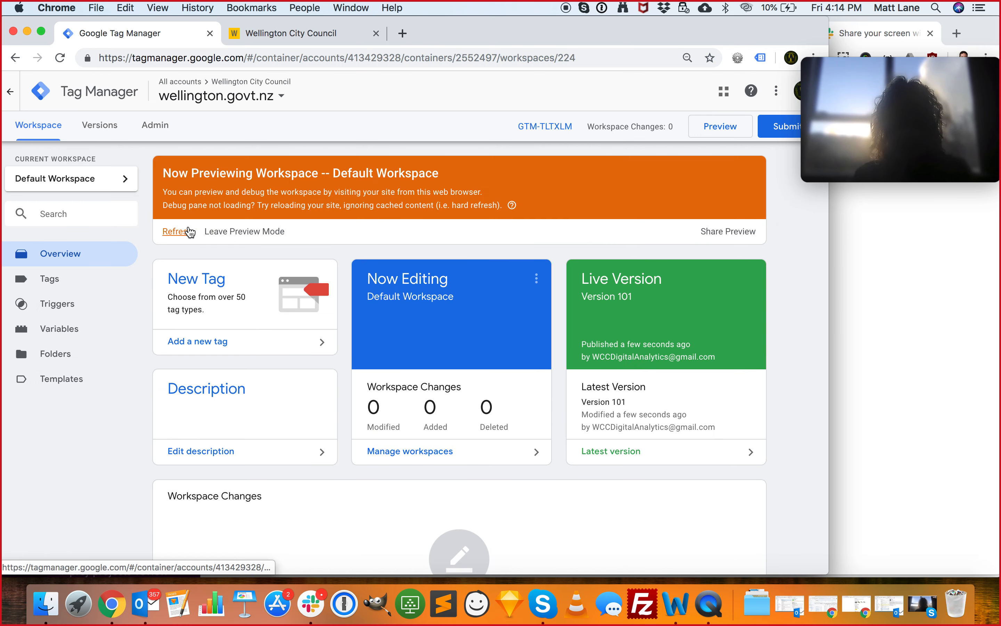
{"action": "left_click", "coordinate": [225, 234]}
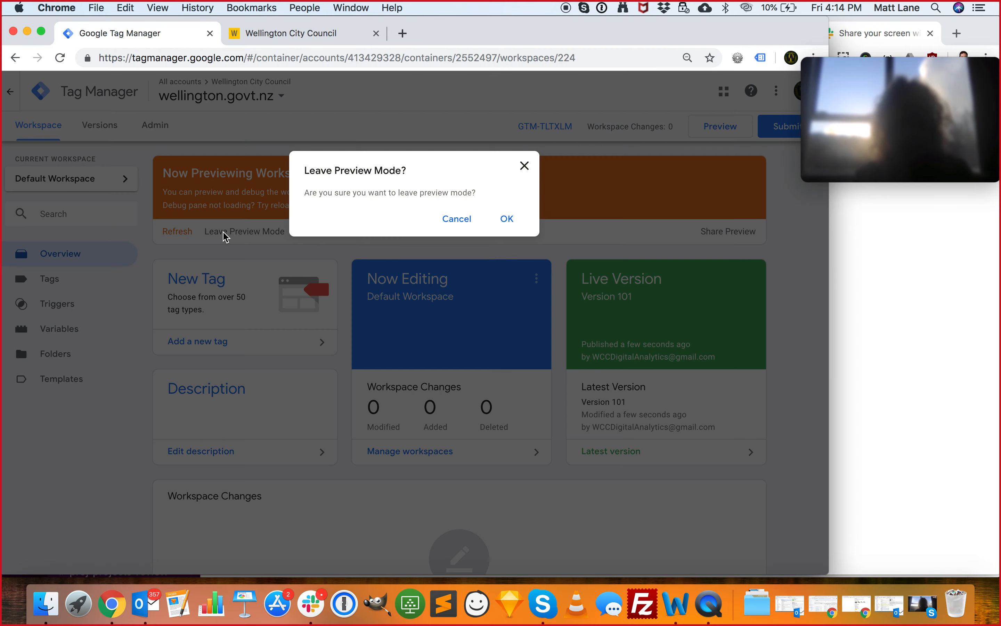
{"action": "left_click", "coordinate": [507, 220]}
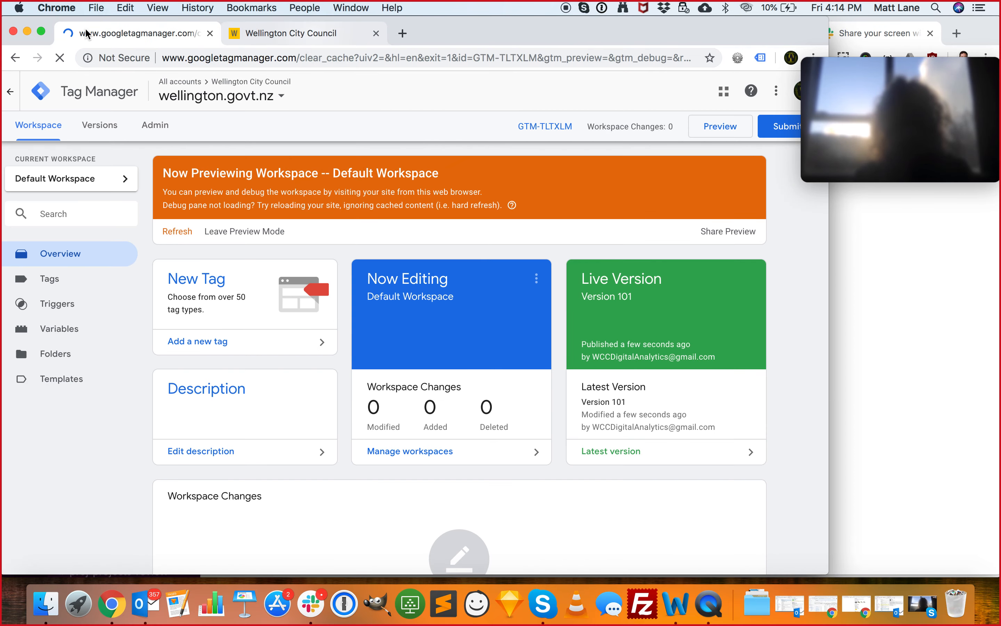
Switch to the council website and go back to the Rubbish & recycling page with the ?delighted=test parameter
{"action": "left_click", "coordinate": [315, 35]}
{"action": "left_click", "coordinate": [15, 58]}
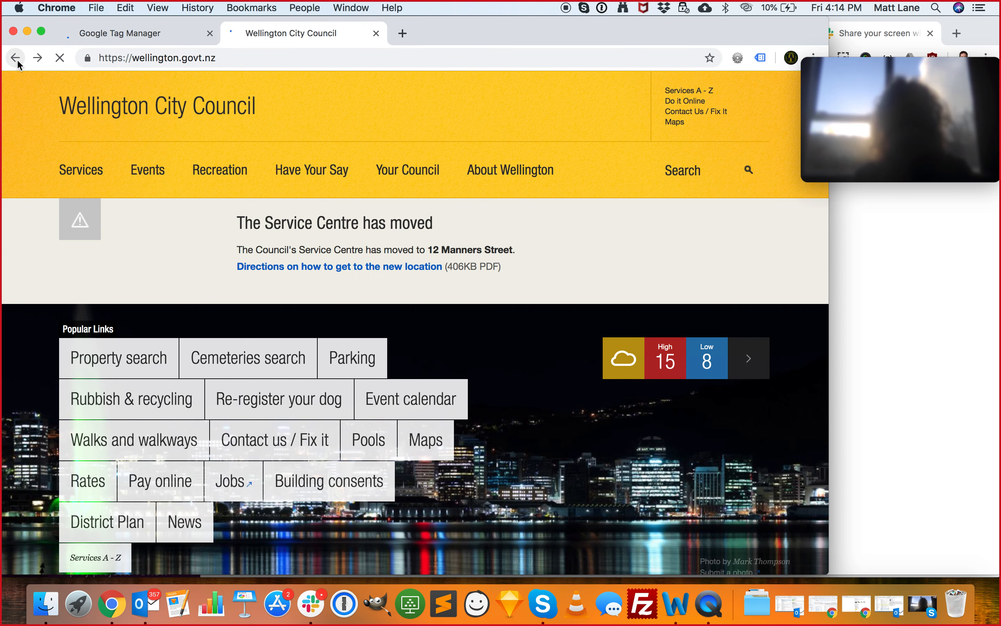
{"action": "left_click", "coordinate": [15, 59]}
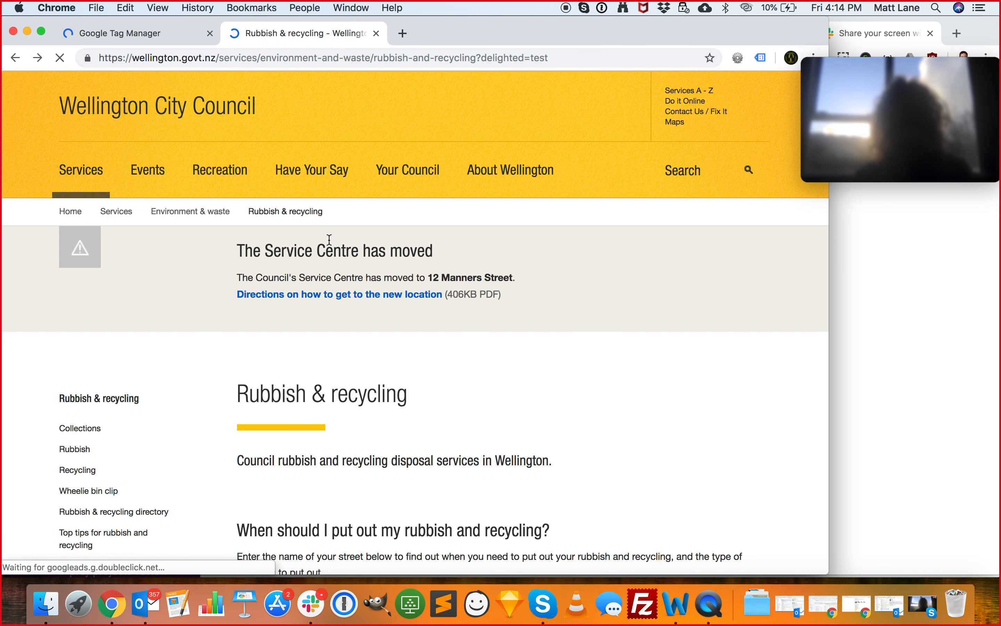